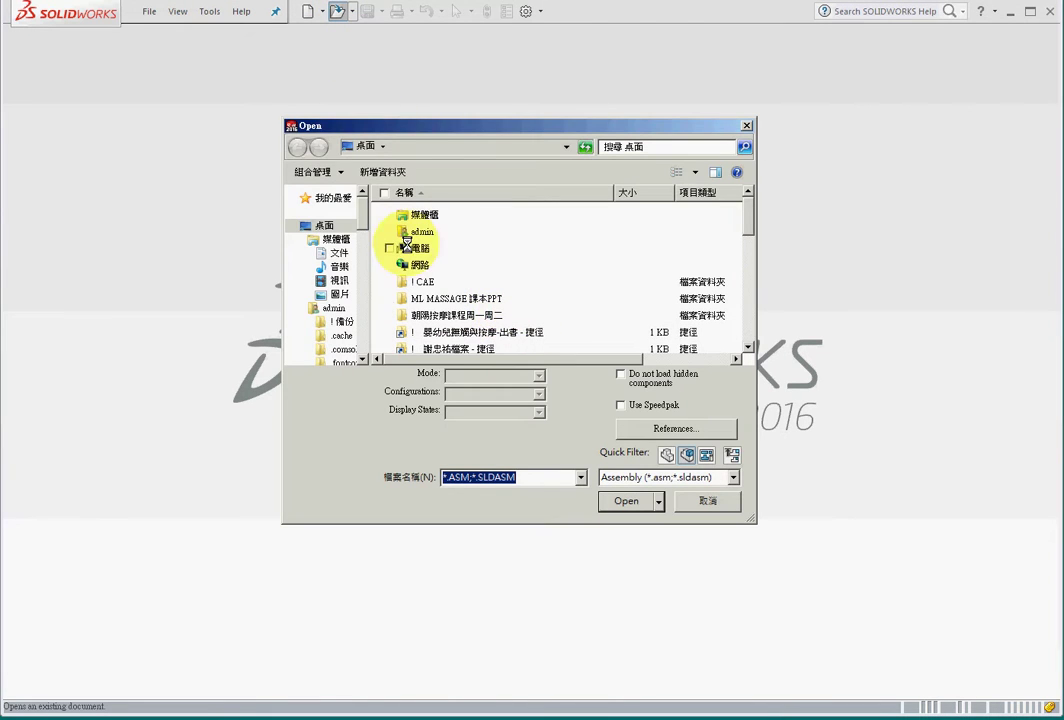
Step: Browse to the folder C:\Program Files\SOLIDWORKS Corp\SOLIDWORKS\Simulation\Examples for opening a file
{"action": "double_click", "coordinate": [418, 247]}
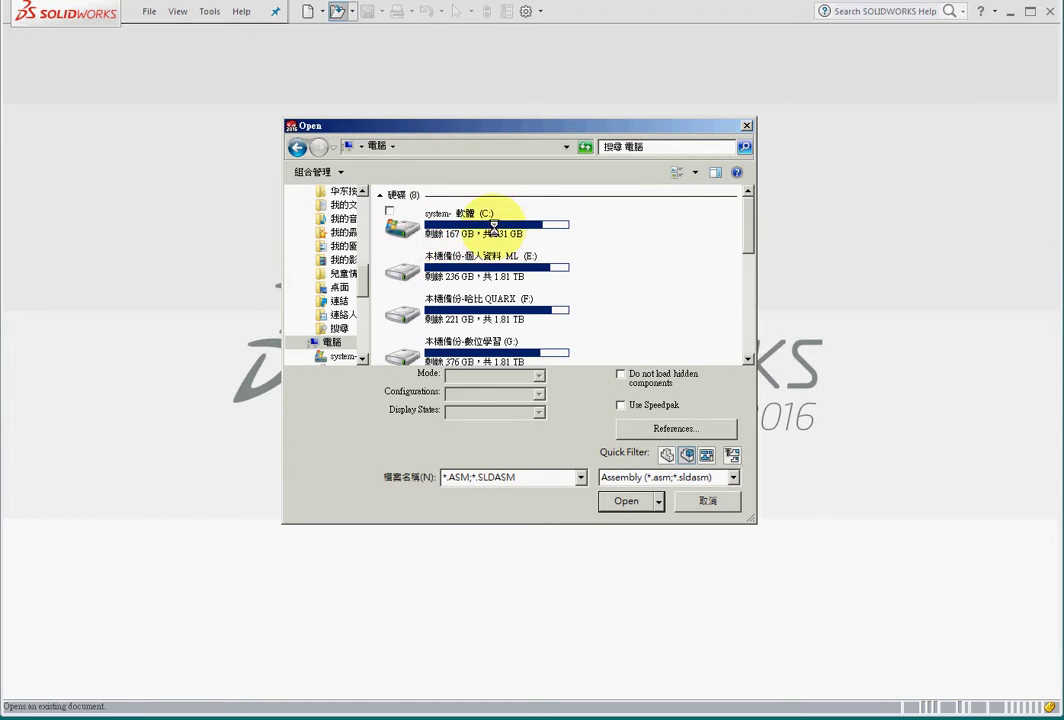
{"action": "double_click", "coordinate": [494, 215]}
{"action": "double_click", "coordinate": [440, 341]}
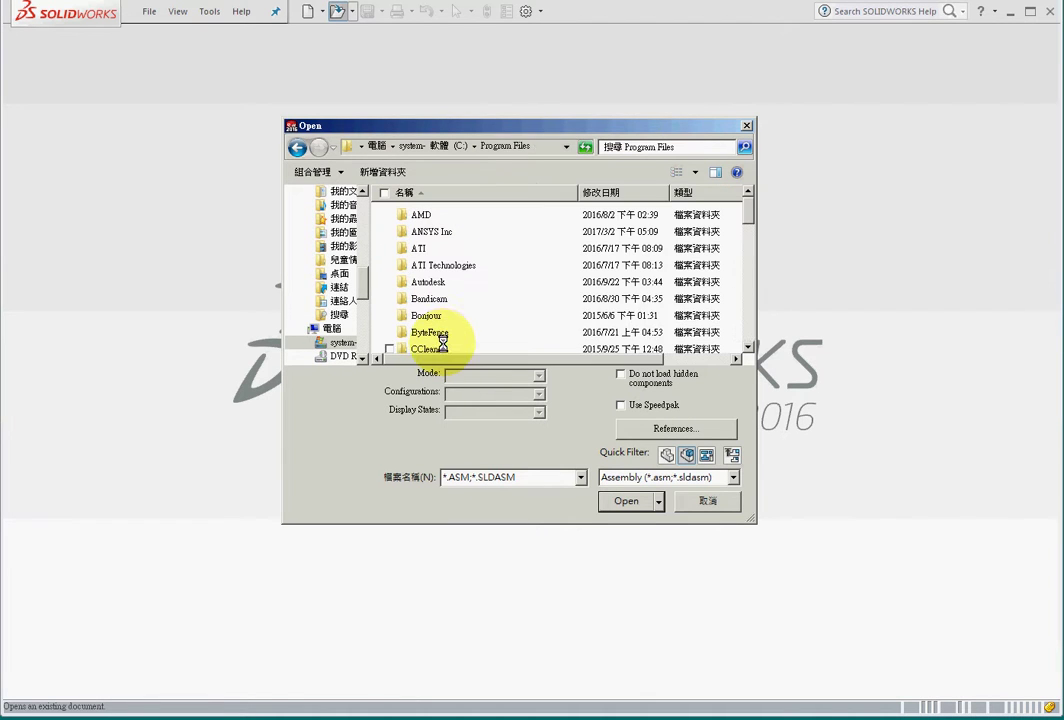
{"action": "left_click_drag", "start_coordinate": [749, 213], "coordinate": [755, 302]}
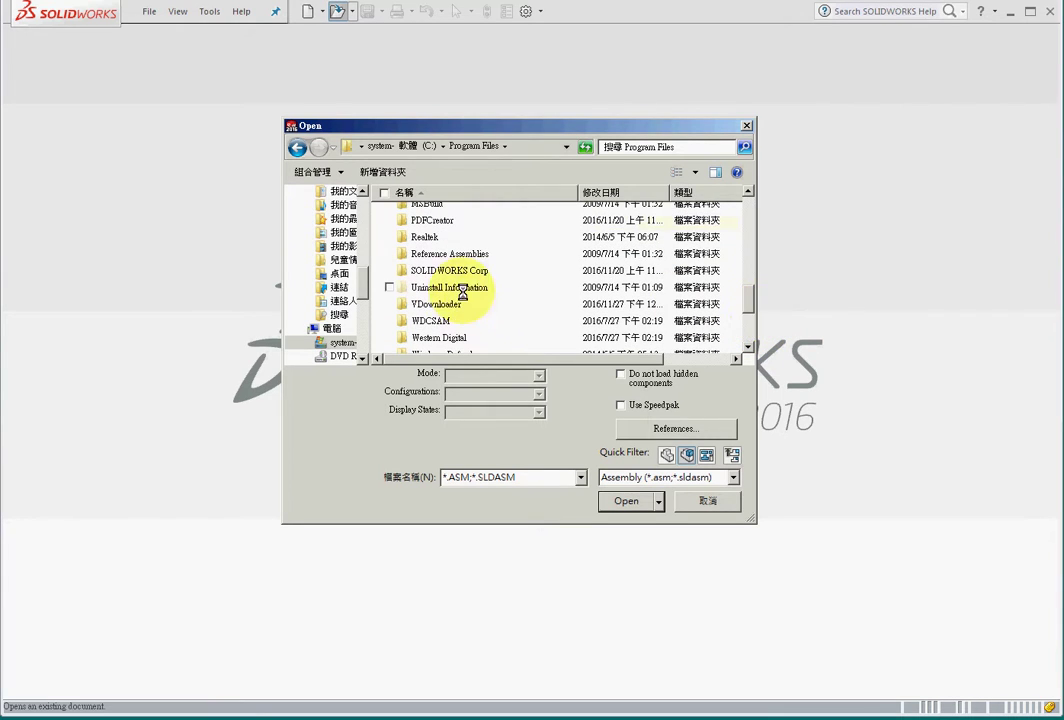
{"action": "left_click", "coordinate": [455, 270]}
{"action": "double_click", "coordinate": [437, 247]}
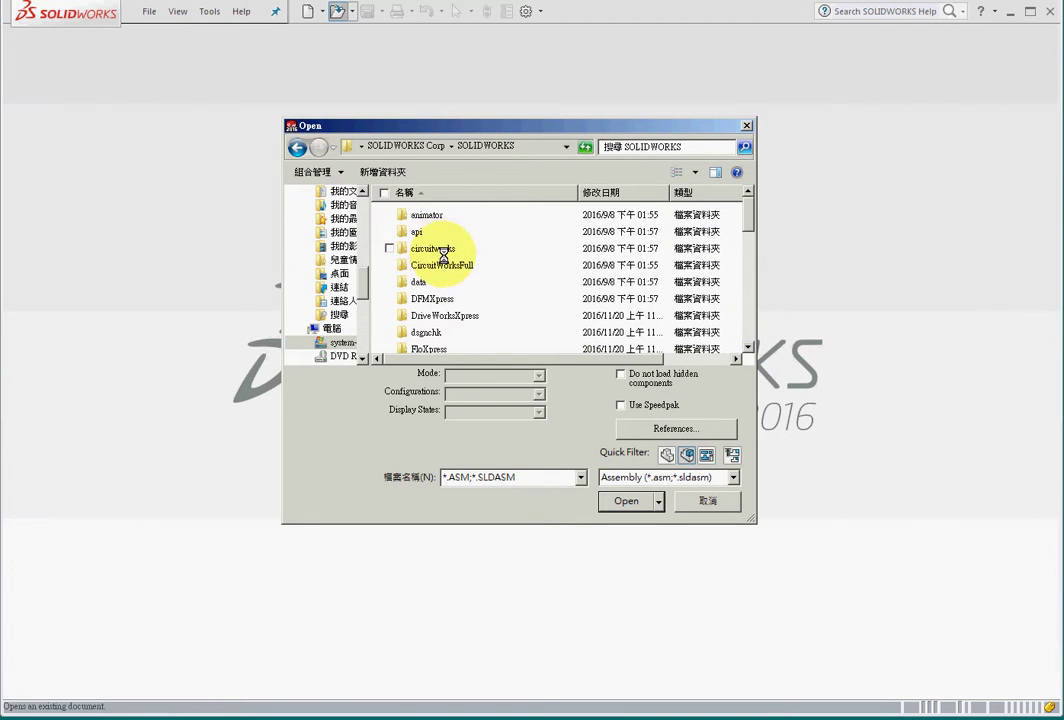
{"action": "left_click_drag", "start_coordinate": [750, 226], "coordinate": [763, 291]}
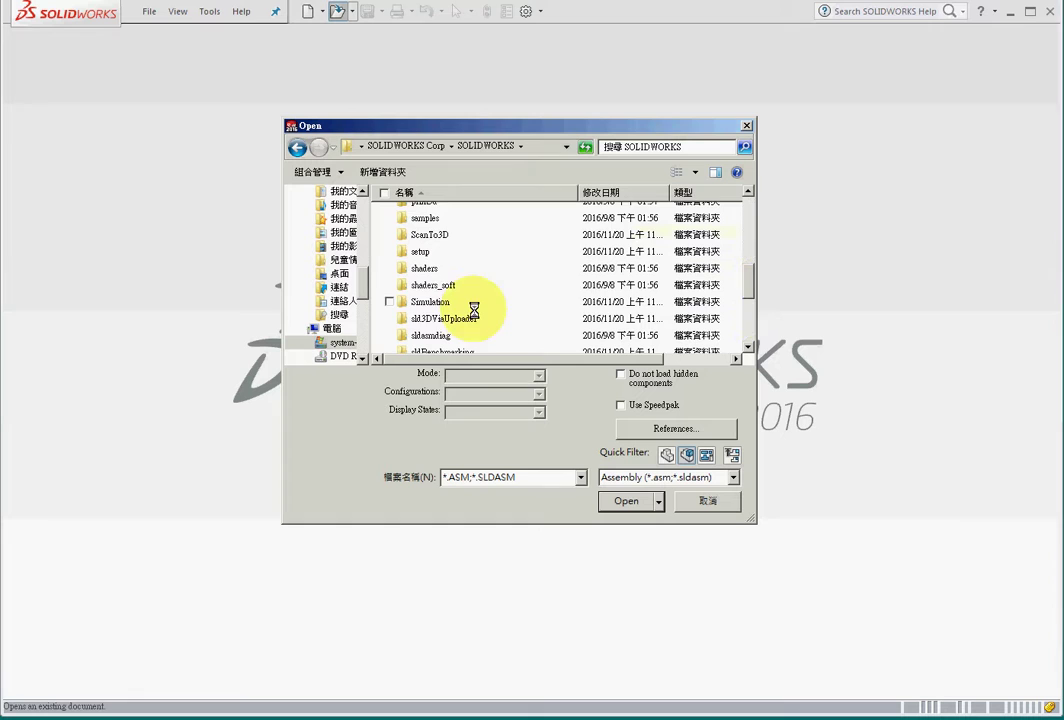
{"action": "double_click", "coordinate": [433, 301]}
{"action": "double_click", "coordinate": [428, 248]}
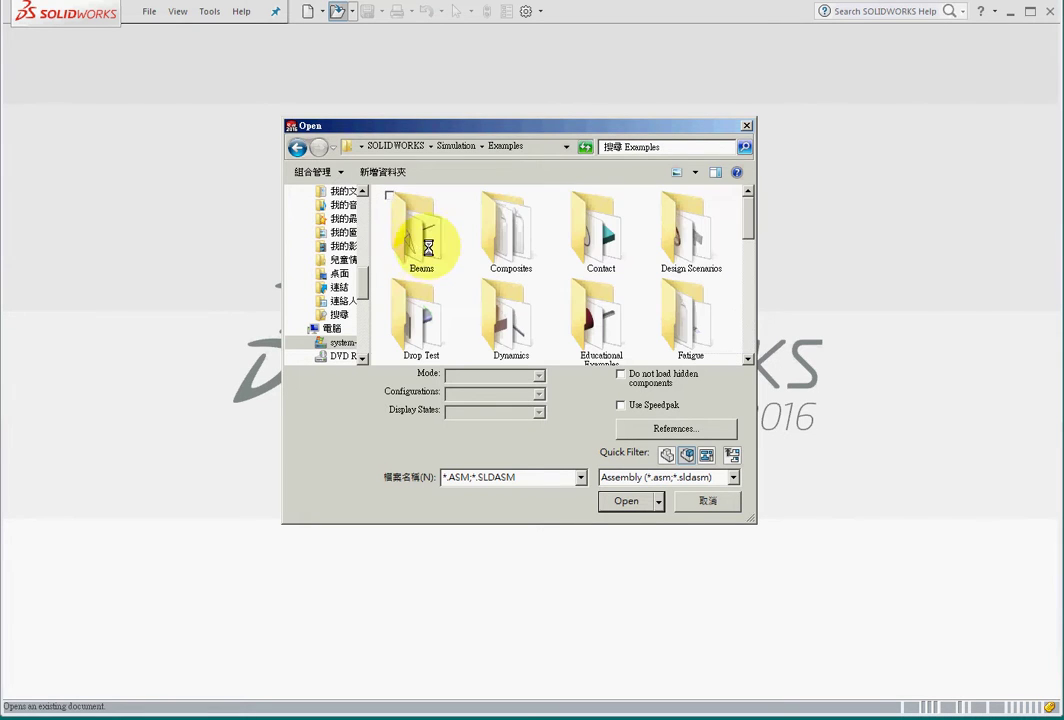
{"action": "left_click", "coordinate": [697, 172]}
{"action": "left_click", "coordinate": [714, 190]}
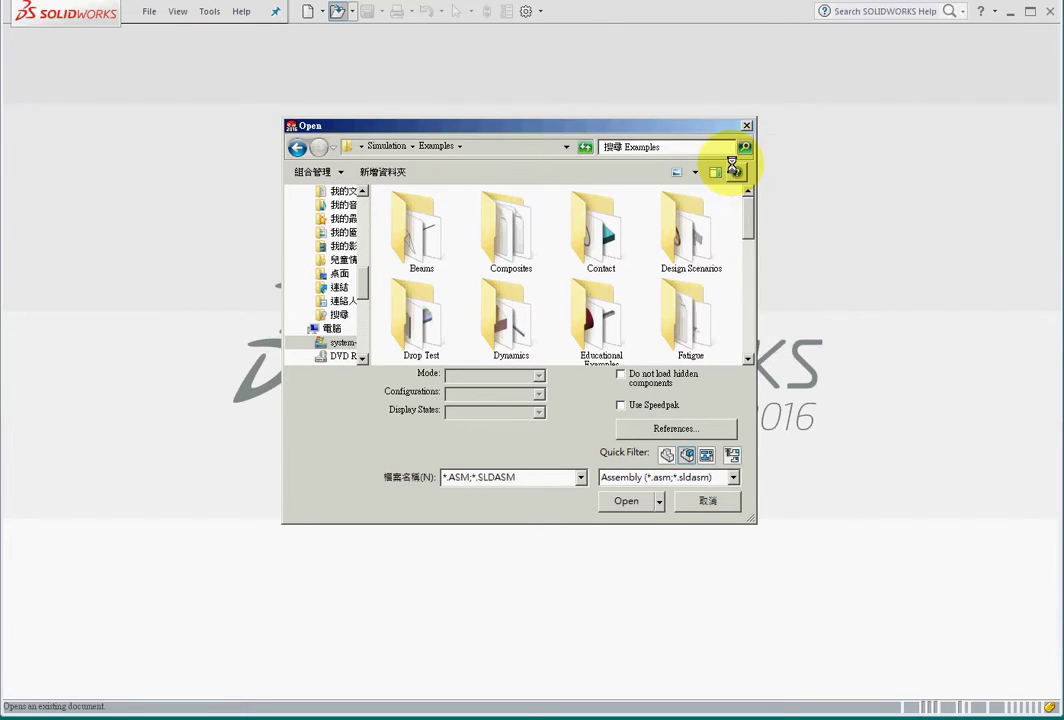
{"action": "left_click", "coordinate": [732, 478]}
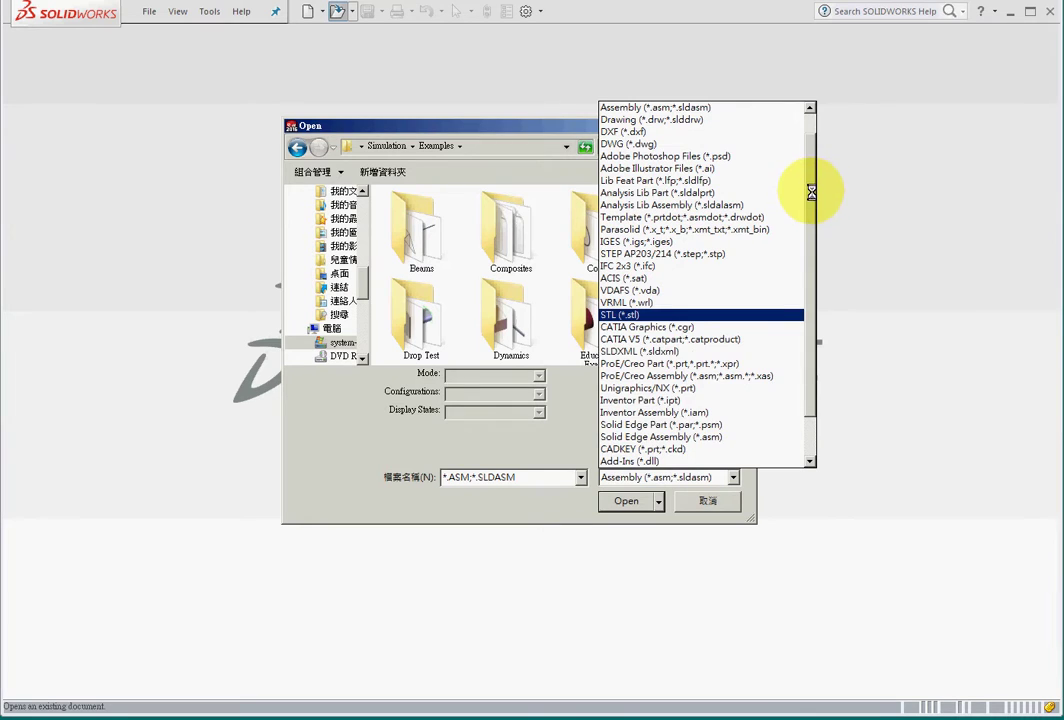
{"action": "left_click_drag", "start_coordinate": [811, 190], "coordinate": [803, 107]}
{"action": "left_click", "coordinate": [614, 120]}
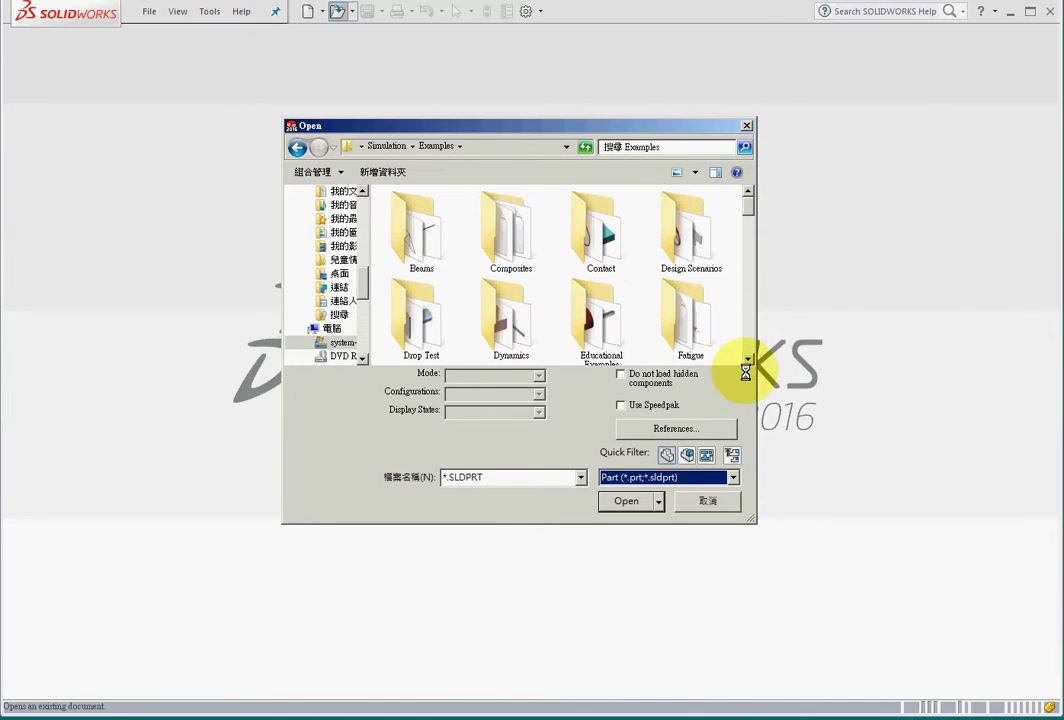
Step: Filter the files to Assembly (*.asm;*.sldasm) and open the shaft assembly from the Examples folder
{"action": "left_click", "coordinate": [732, 477]}
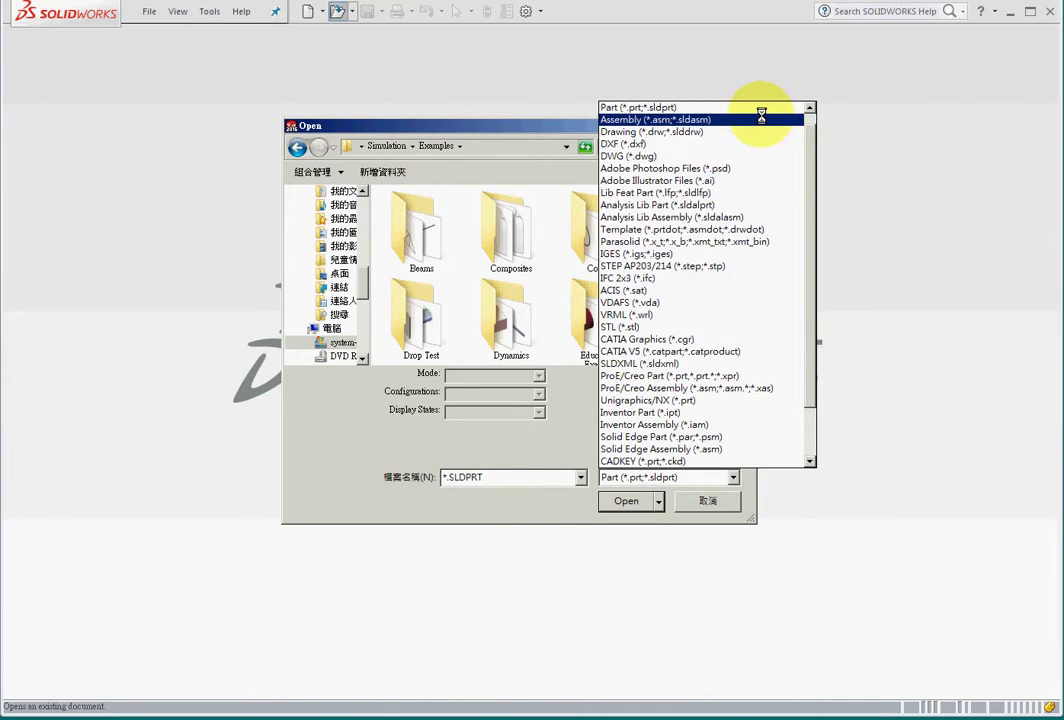
{"action": "left_click", "coordinate": [761, 119]}
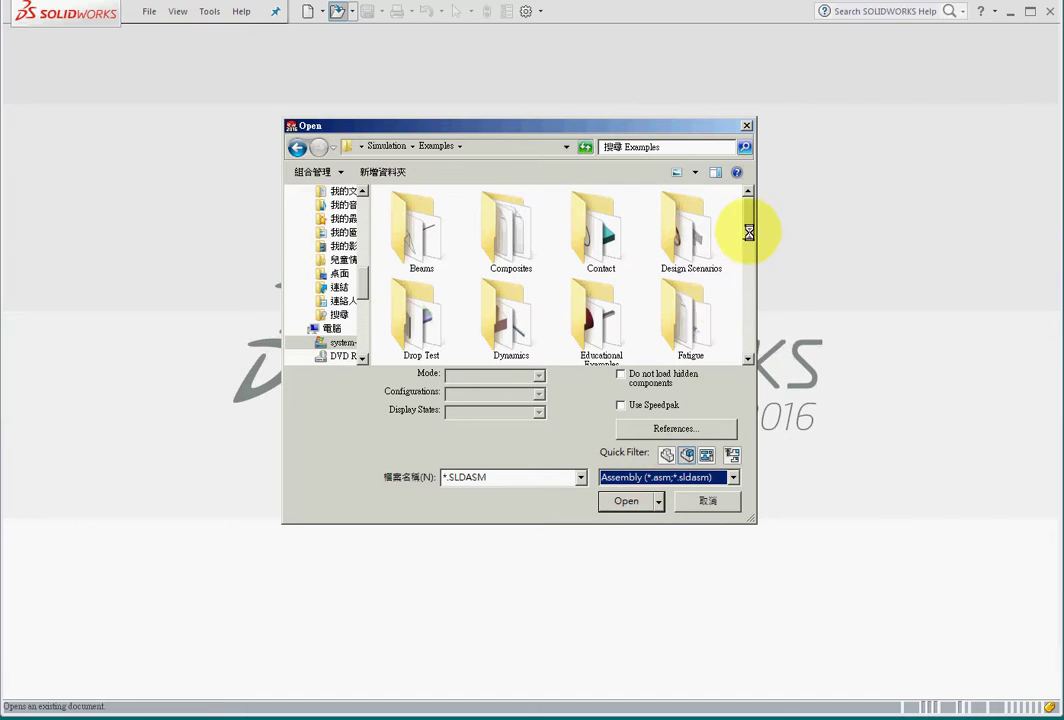
{"action": "left_click_drag", "start_coordinate": [749, 232], "coordinate": [755, 351]}
{"action": "left_click", "coordinate": [420, 320]}
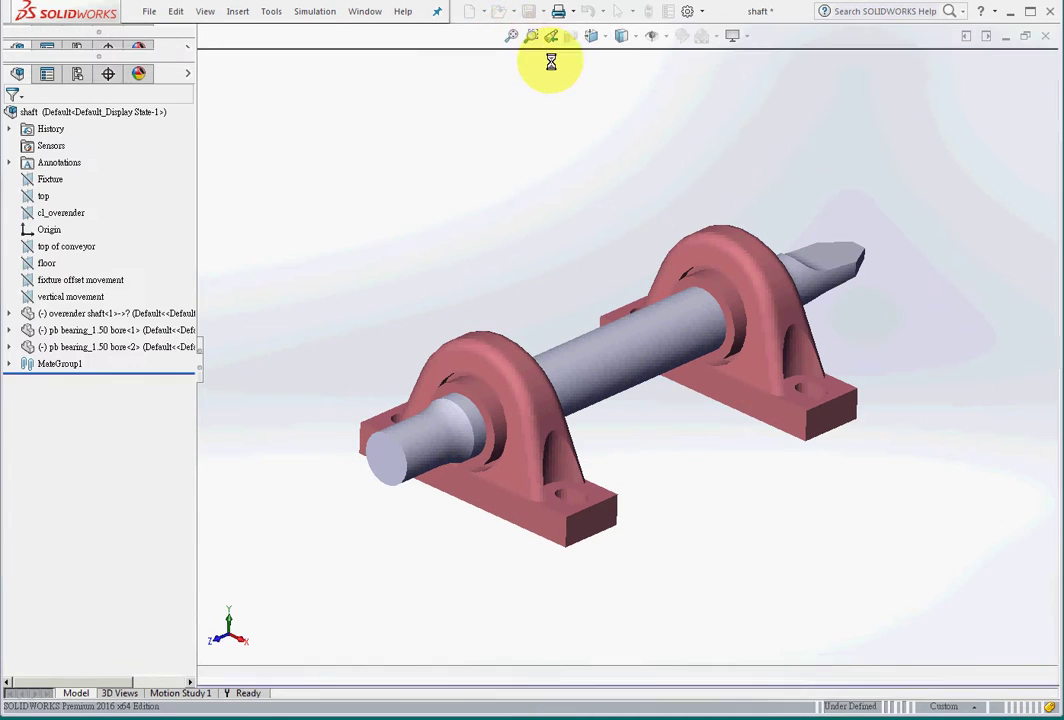
Step: Save the assembly to the desktop under the name shaft
{"action": "left_click", "coordinate": [541, 11]}
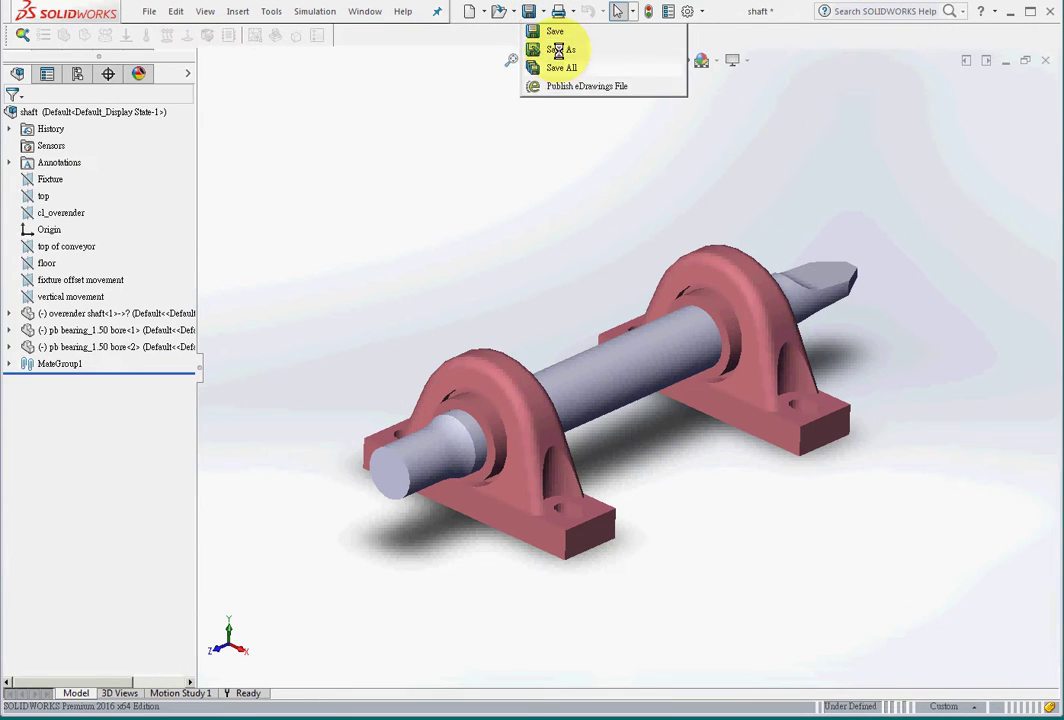
{"action": "left_click", "coordinate": [551, 49]}
{"action": "scroll", "coordinate": [394, 261], "scroll_direction": "down", "scroll_amount": 5}
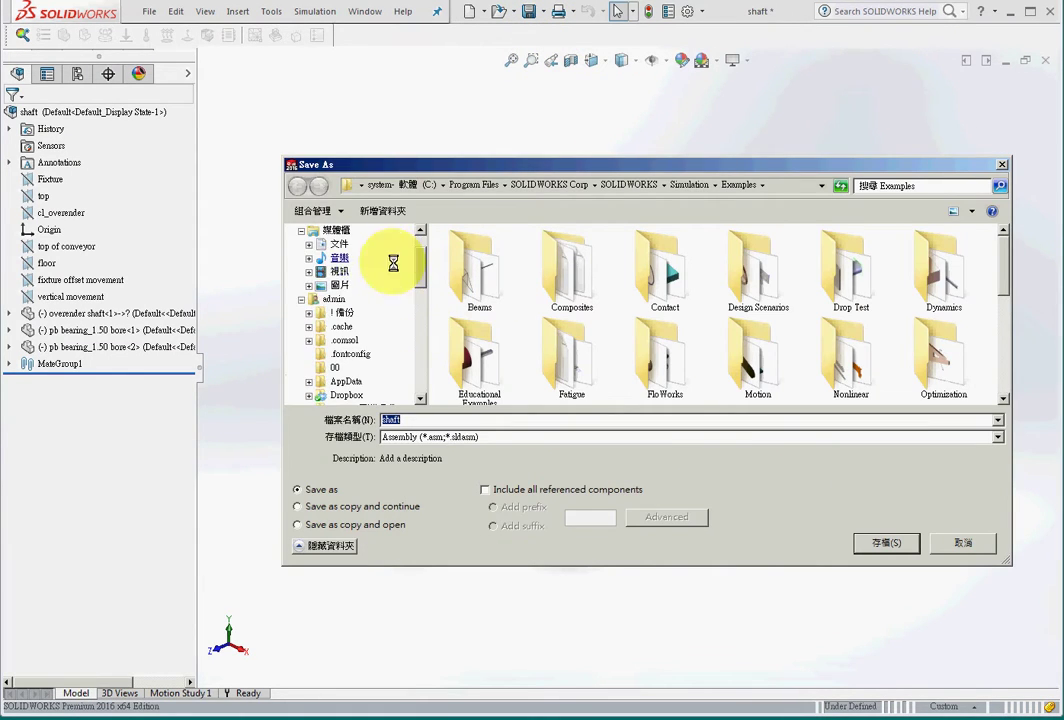
{"action": "scroll", "coordinate": [421, 270], "scroll_direction": "up", "scroll_amount": 5}
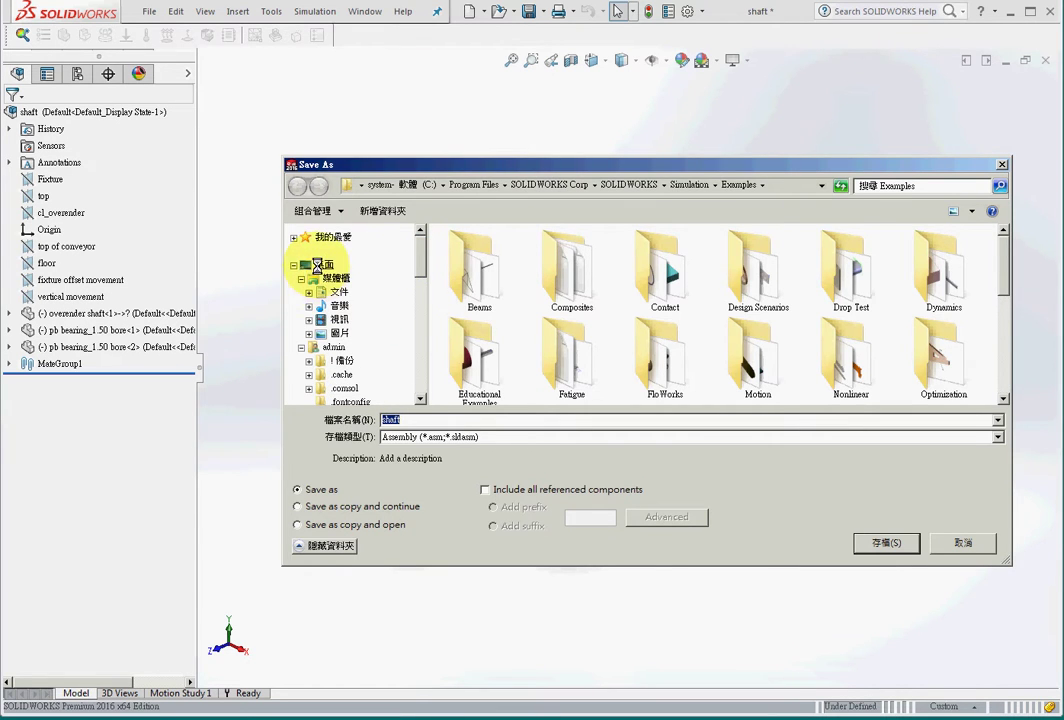
{"action": "left_click", "coordinate": [300, 264]}
{"action": "left_click", "coordinate": [873, 543]}
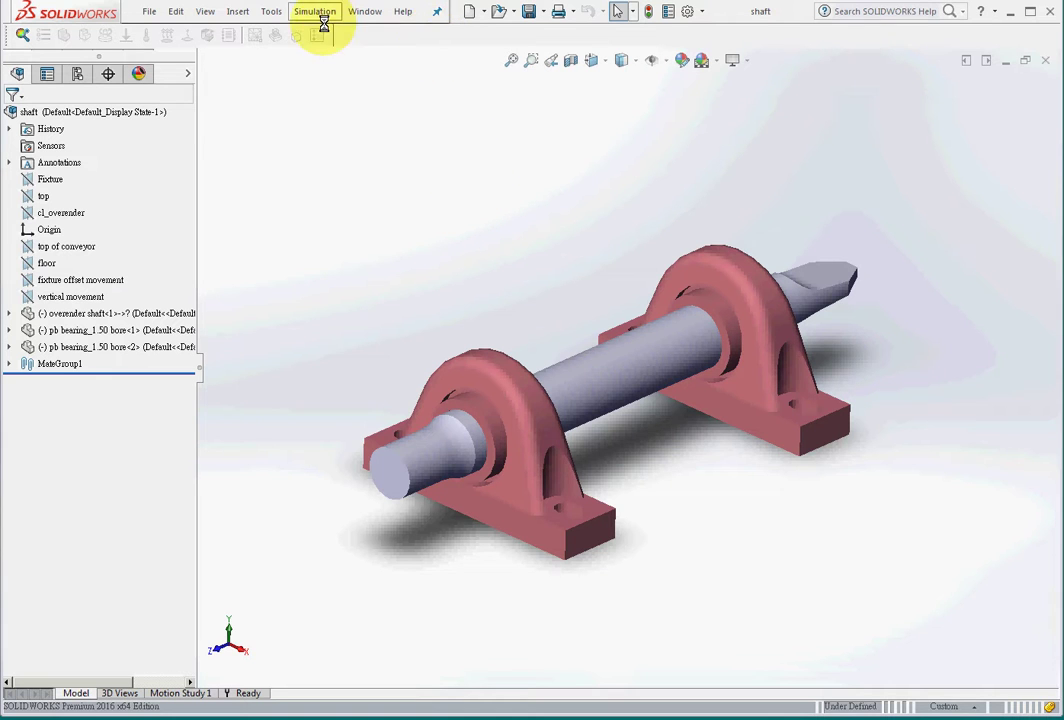
Step: Check in the list of add-ins whether LiveLink for COMSOL is active, and leave the settings as they are
{"action": "left_click", "coordinate": [273, 12]}
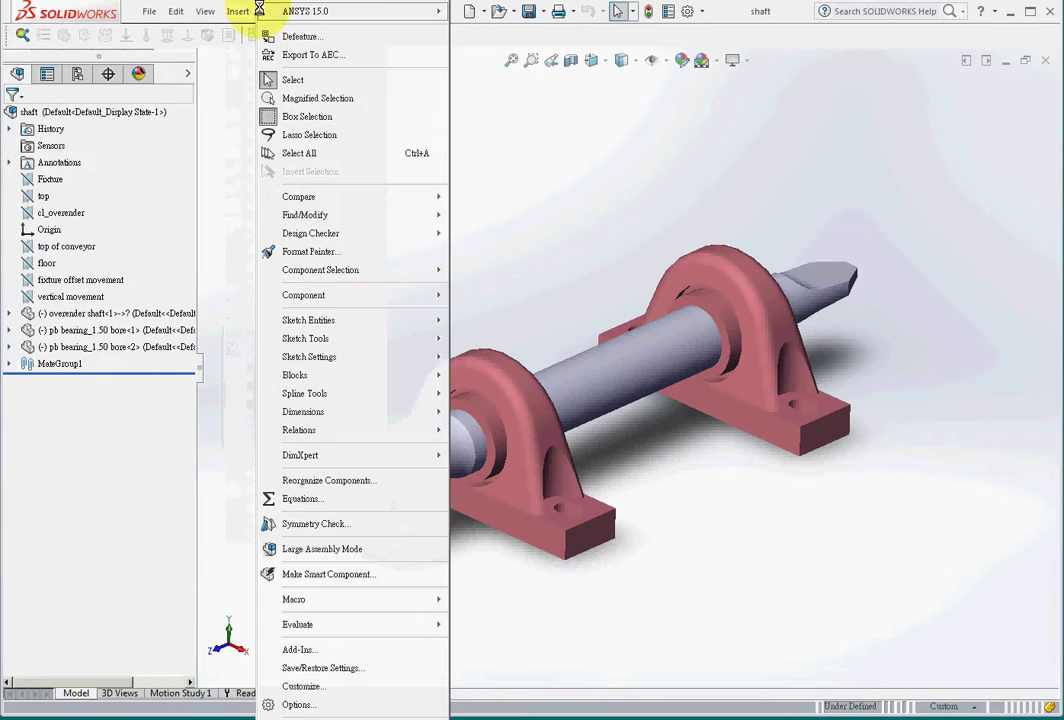
{"action": "left_click", "coordinate": [702, 11]}
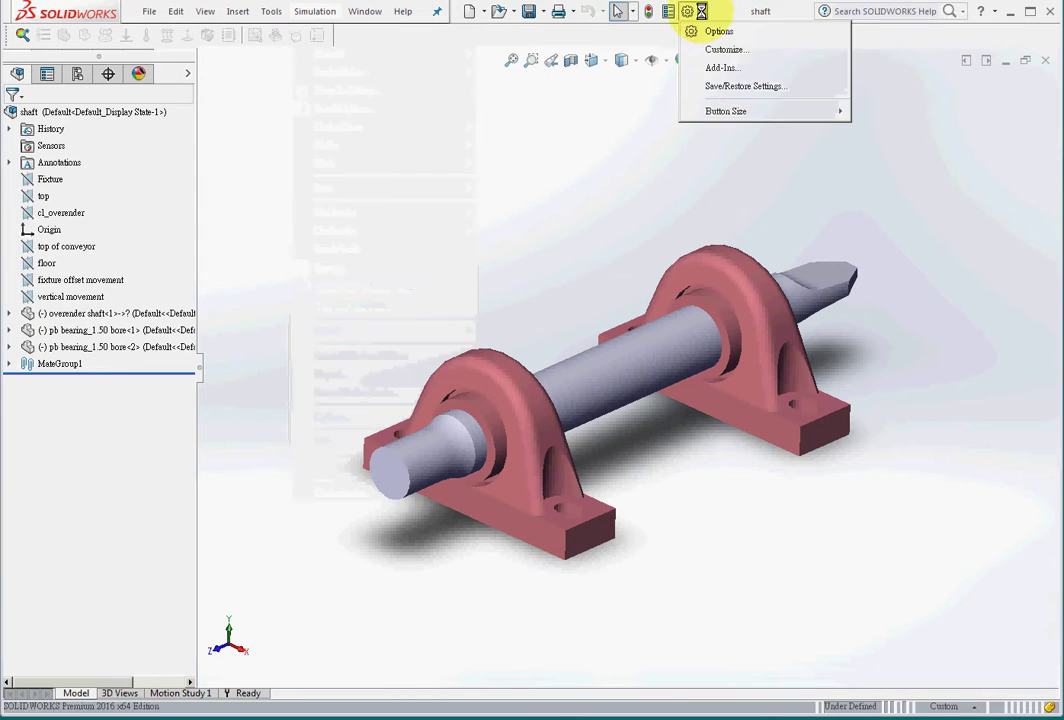
{"action": "left_click", "coordinate": [739, 66]}
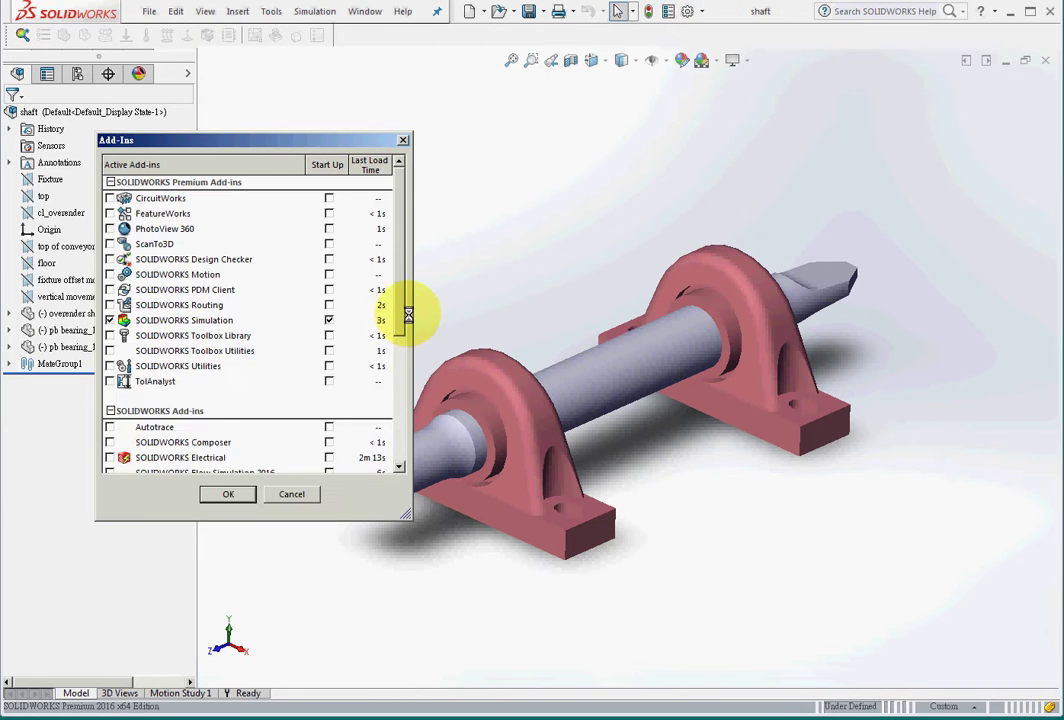
{"action": "left_click_drag", "start_coordinate": [401, 308], "coordinate": [395, 451]}
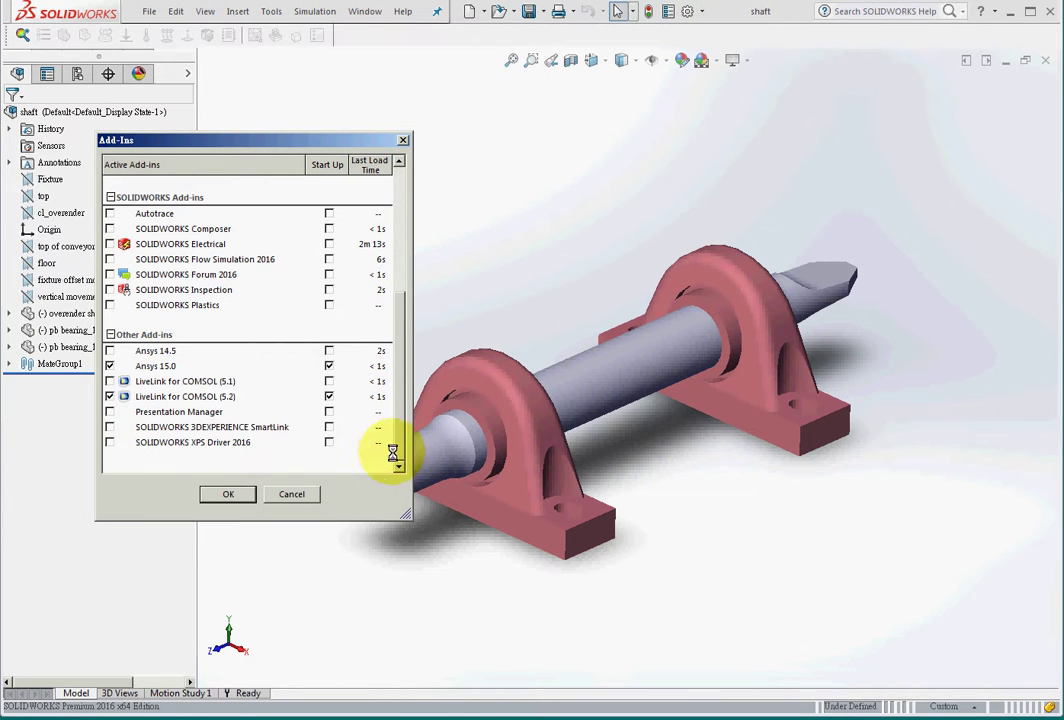
{"action": "left_click", "coordinate": [293, 493]}
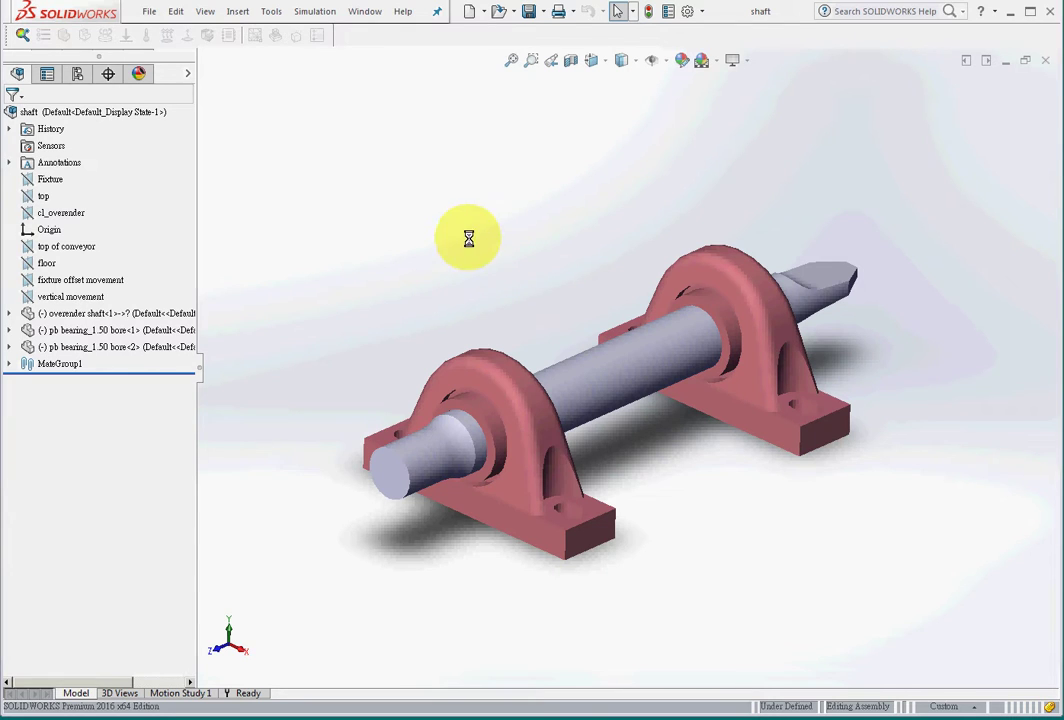
Step: Launch the one-window version of LiveLink for COMSOL (5.2) for the shaft assembly
{"action": "left_click", "coordinate": [271, 11]}
{"action": "mouse_move", "coordinate": [278, 8]}
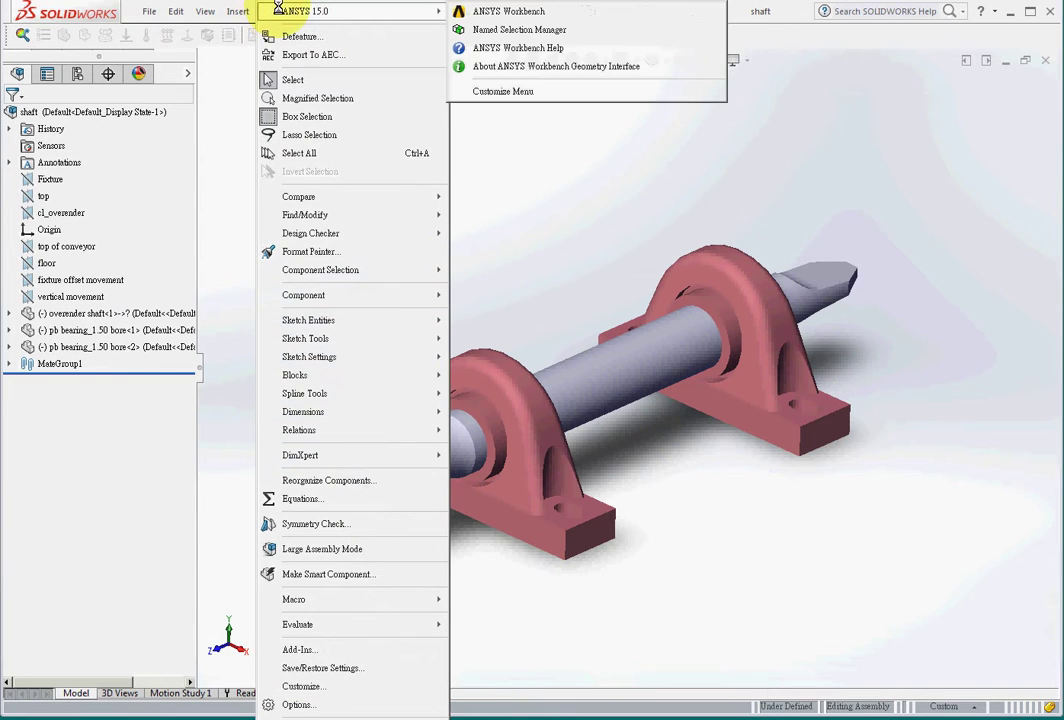
{"action": "mouse_move", "coordinate": [440, 4]}
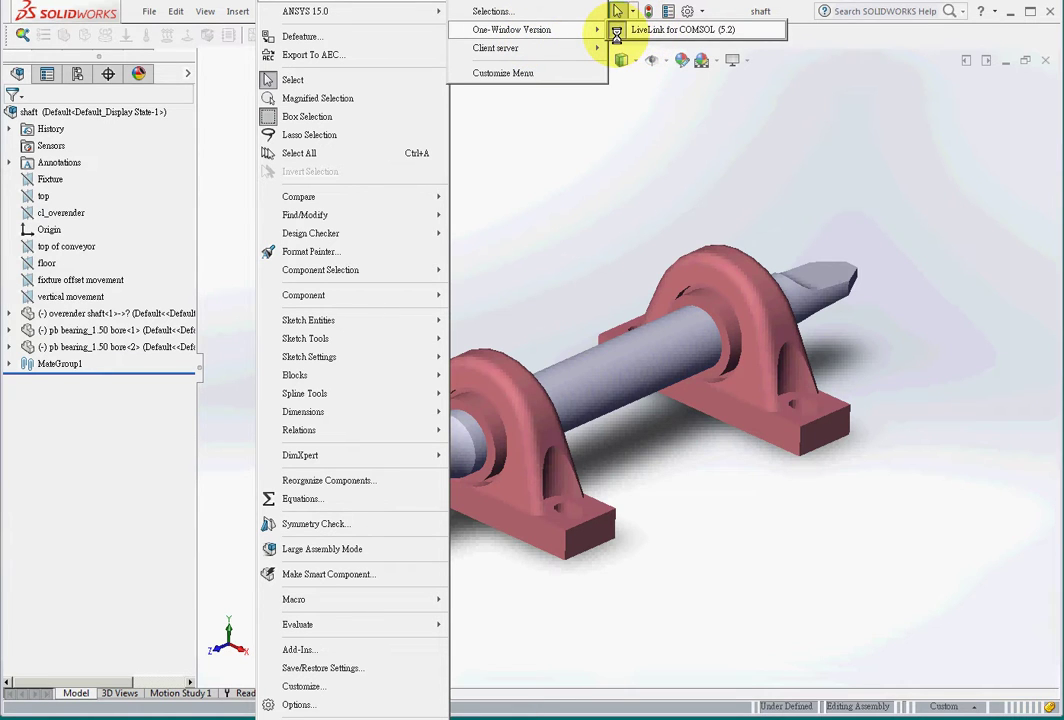
{"action": "left_click", "coordinate": [616, 30]}
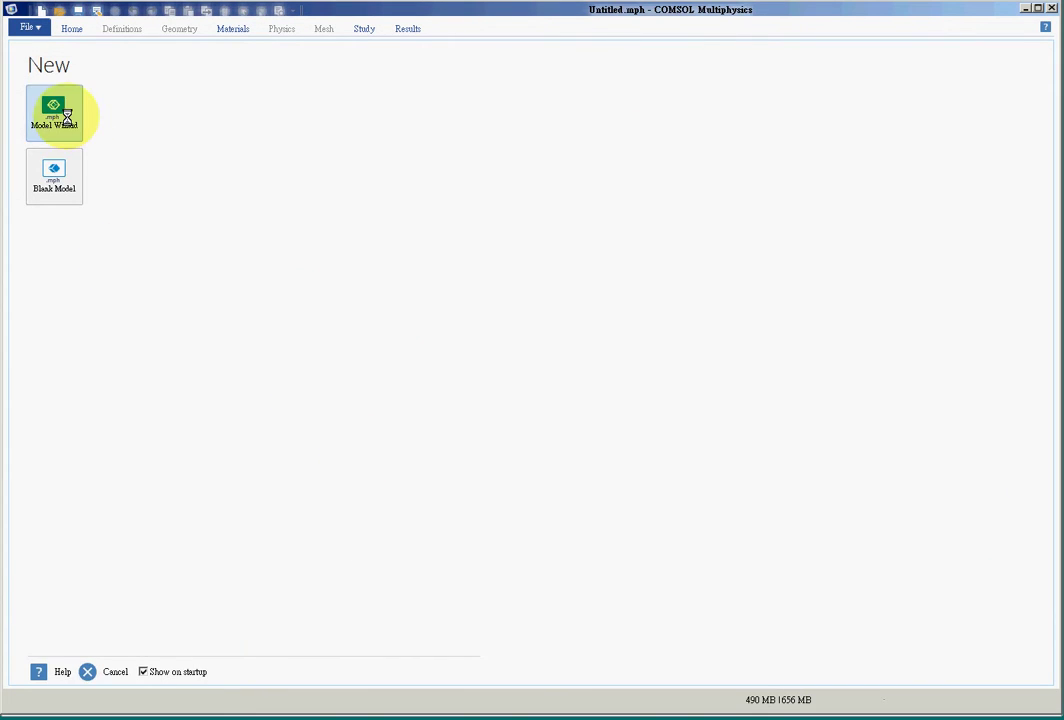
Step: Start a 3D model with the Model Wizard and add the Solid Mechanics (solid) physics interface
{"action": "left_click", "coordinate": [62, 112]}
{"action": "left_click", "coordinate": [47, 121]}
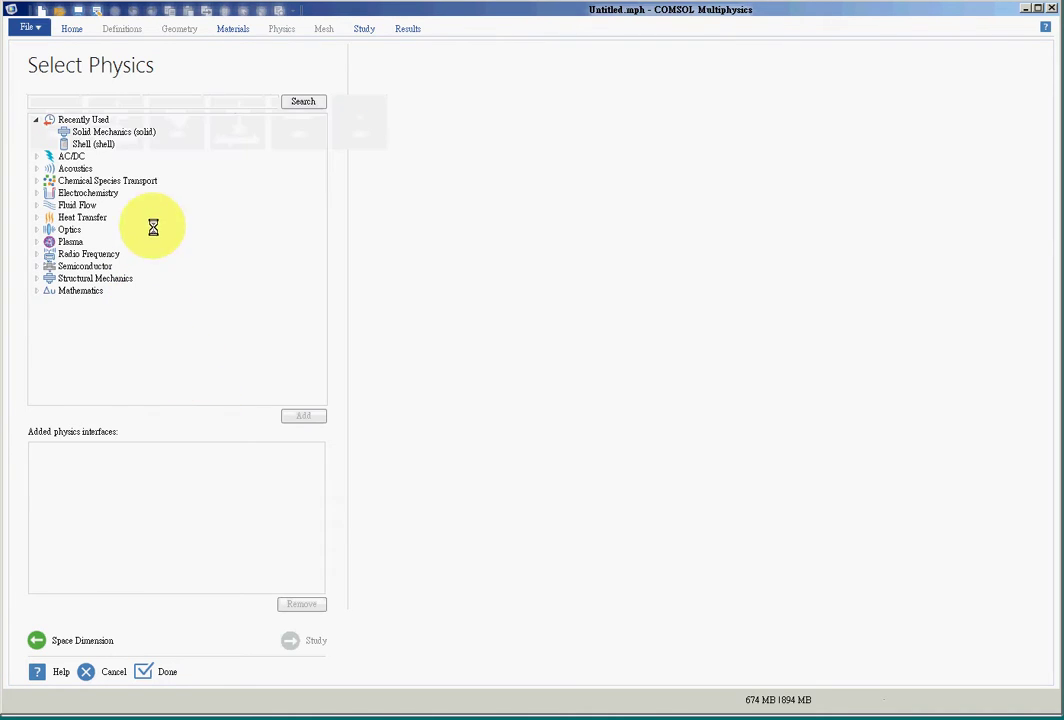
{"action": "left_click", "coordinate": [113, 132]}
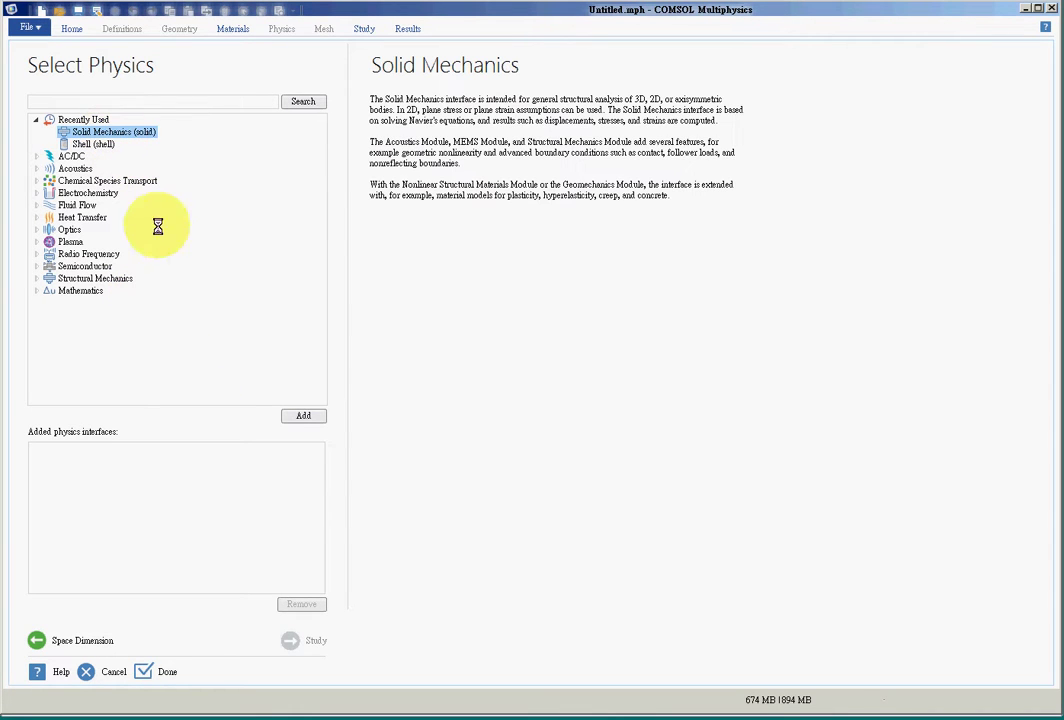
{"action": "left_click", "coordinate": [305, 416]}
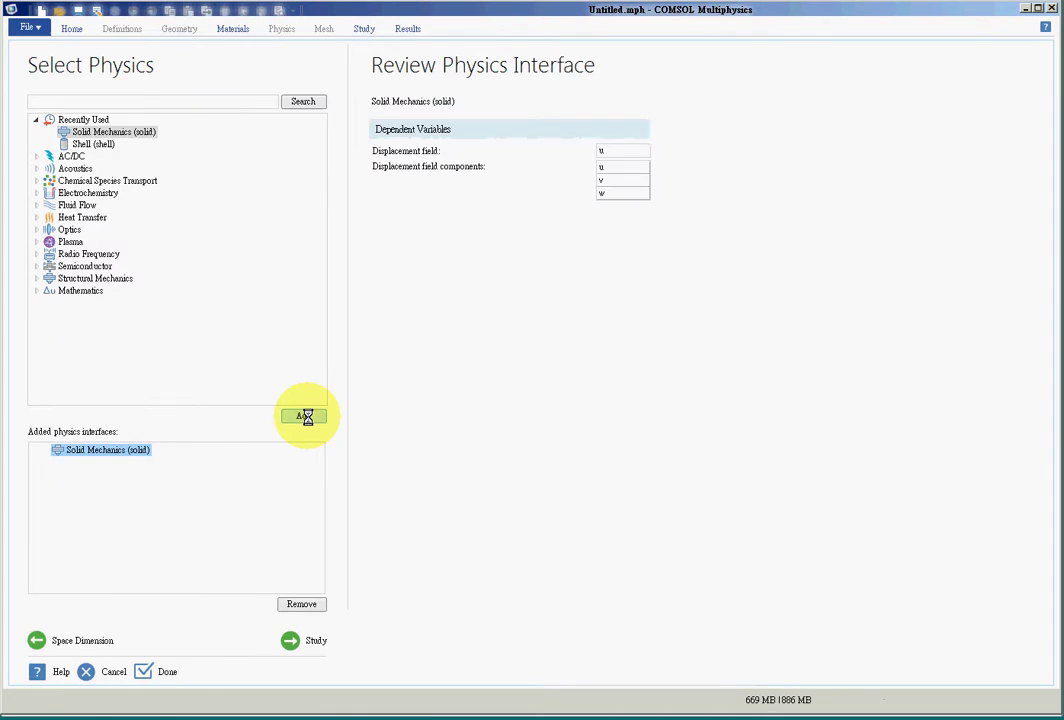
Step: Choose the preset Eigenfrequency study and finish the model setup
{"action": "left_click", "coordinate": [308, 640]}
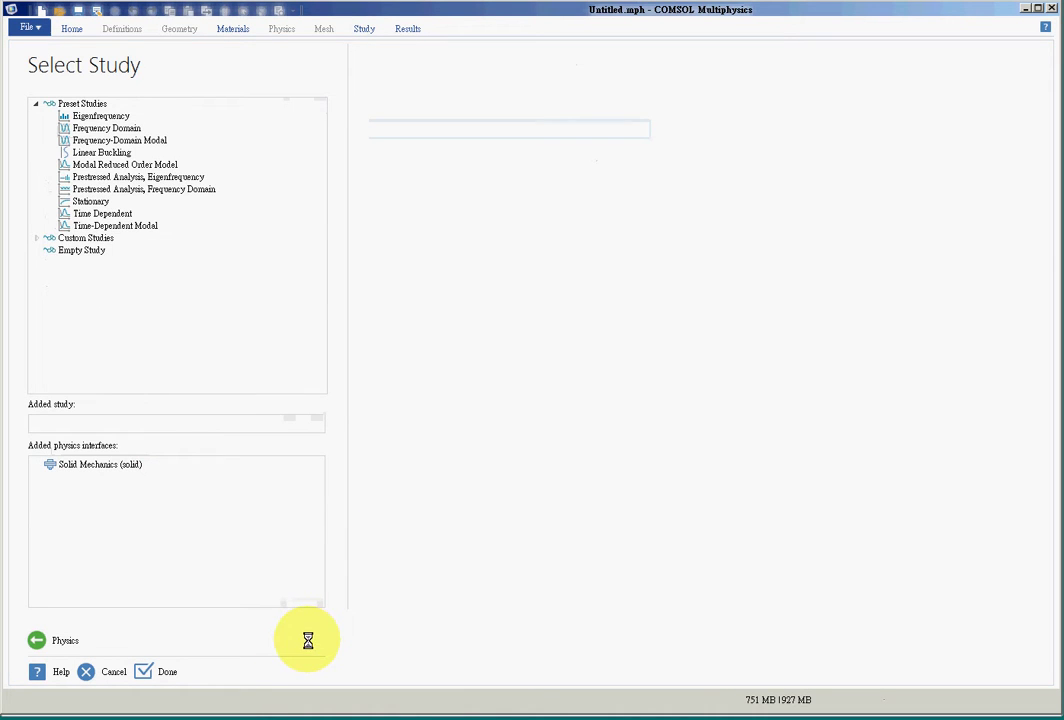
{"action": "left_click", "coordinate": [96, 116]}
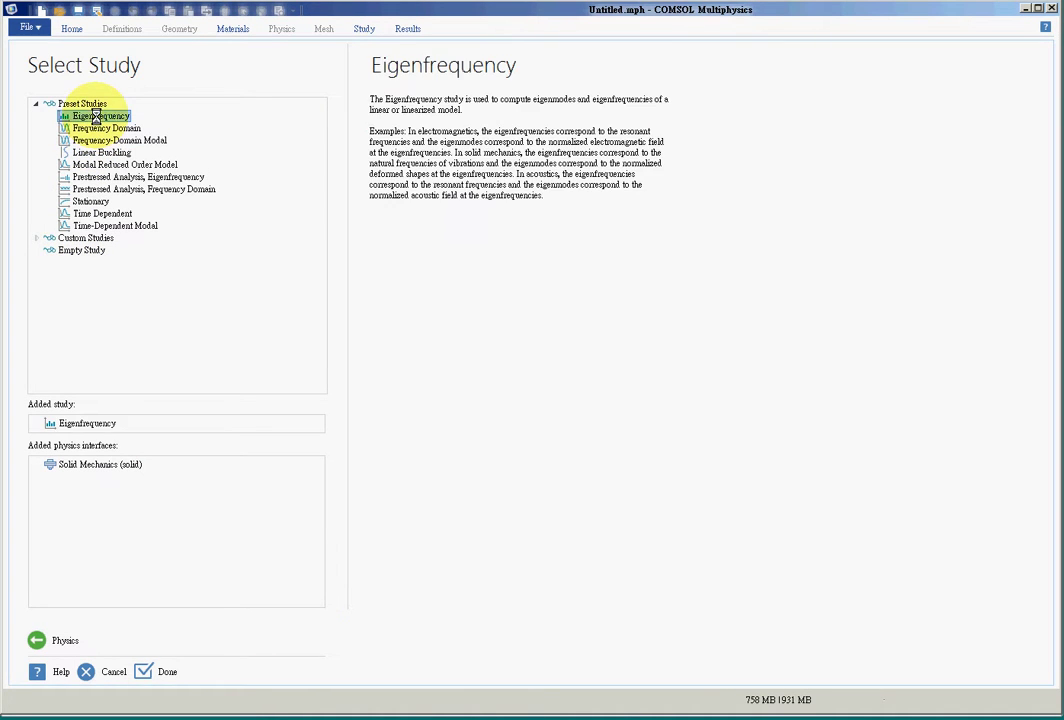
{"action": "left_click", "coordinate": [147, 672]}
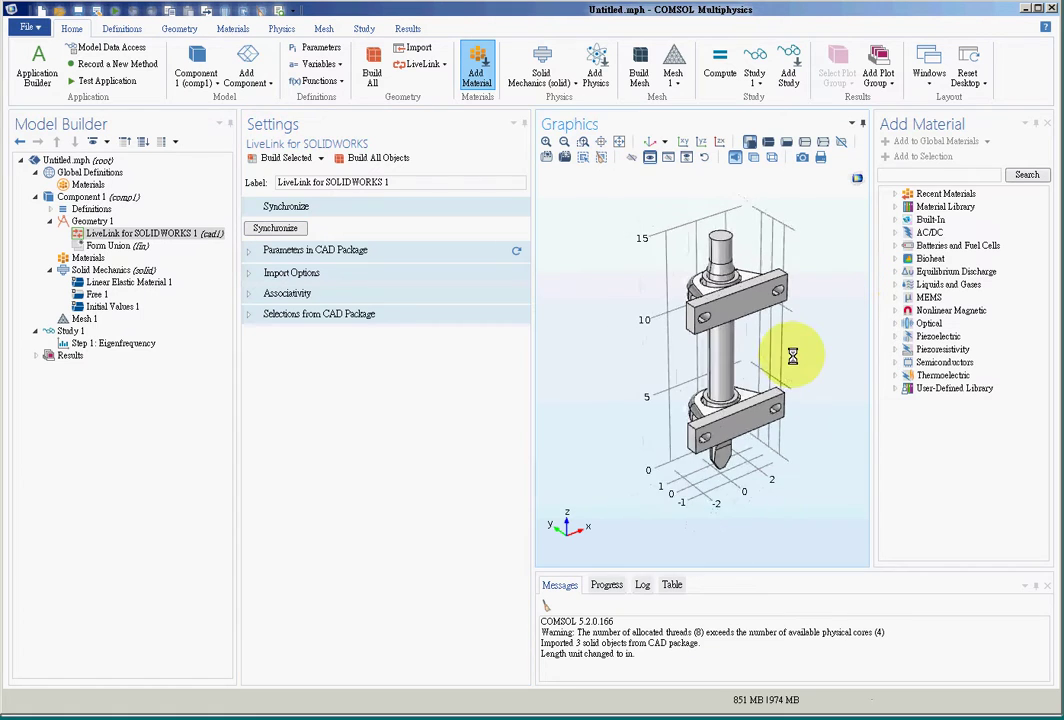
Step: Add Steel AISI 4340 from the built-in material library to the materials of Component 1
{"action": "left_click_drag", "start_coordinate": [792, 356], "coordinate": [522, 563]}
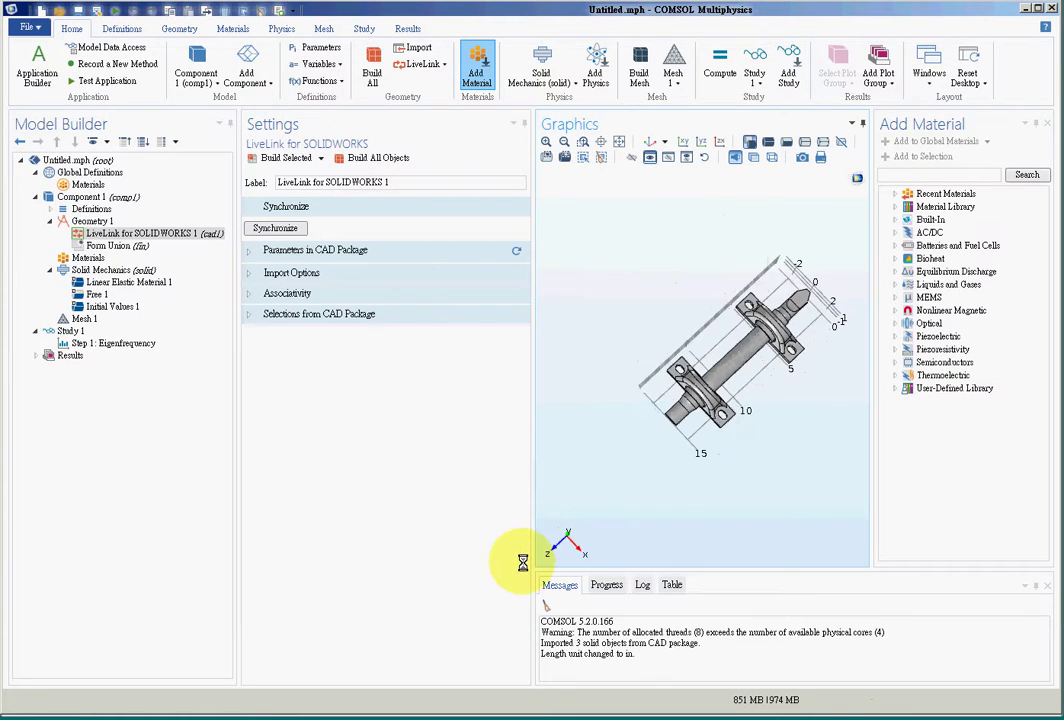
{"action": "left_click", "coordinate": [648, 141]}
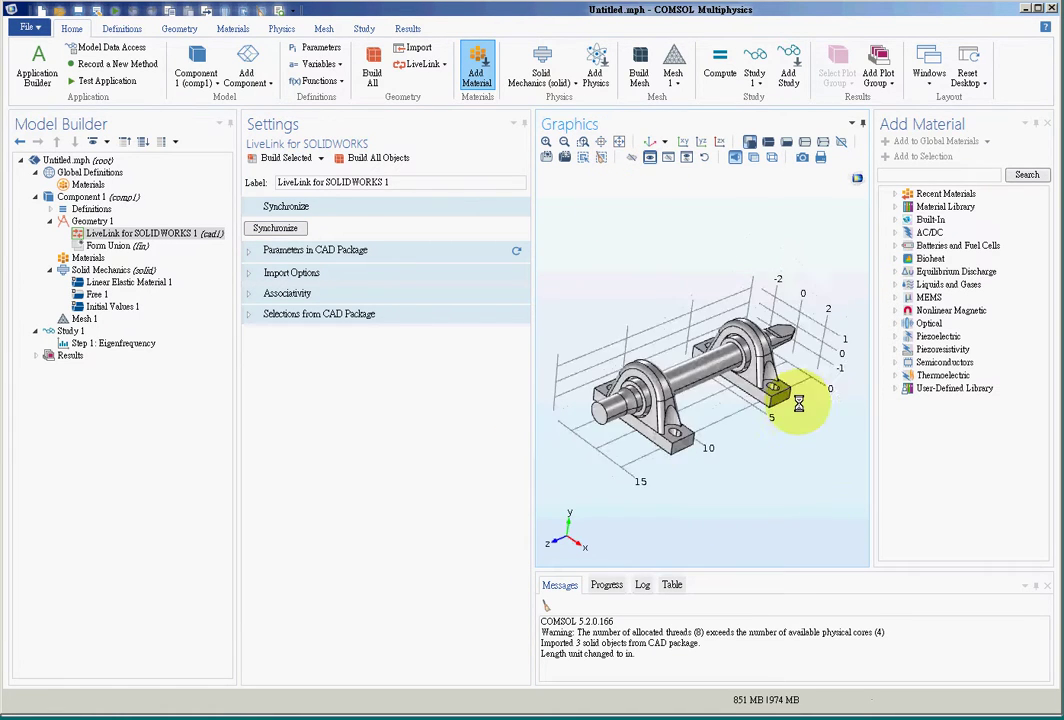
{"action": "left_click", "coordinate": [72, 258]}
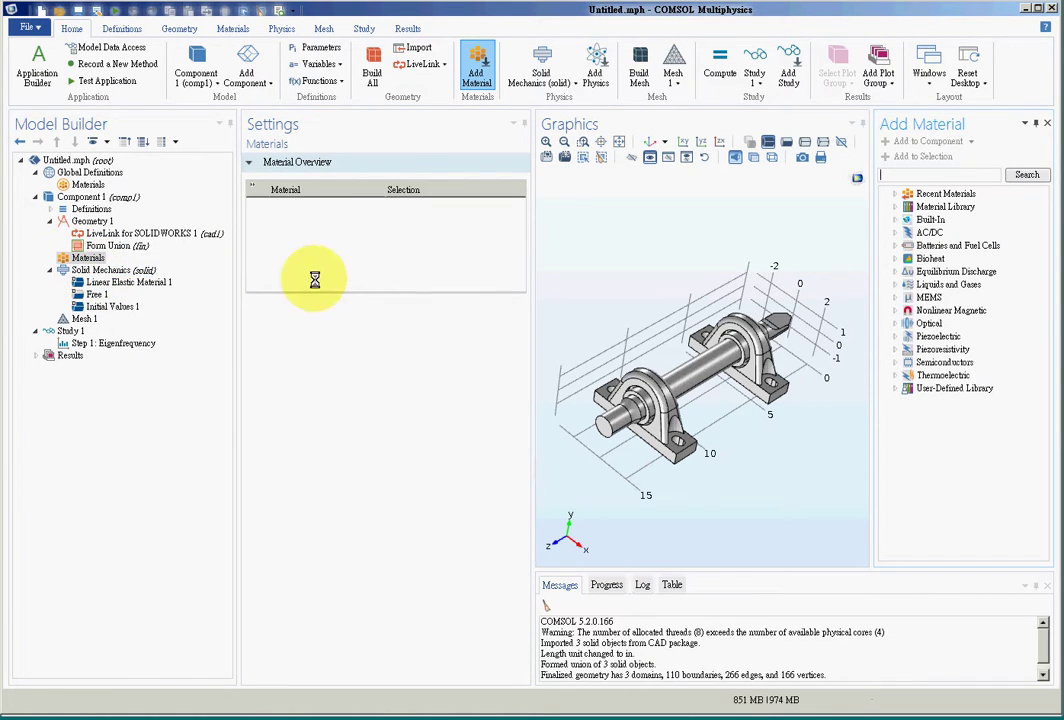
{"action": "left_click", "coordinate": [899, 221]}
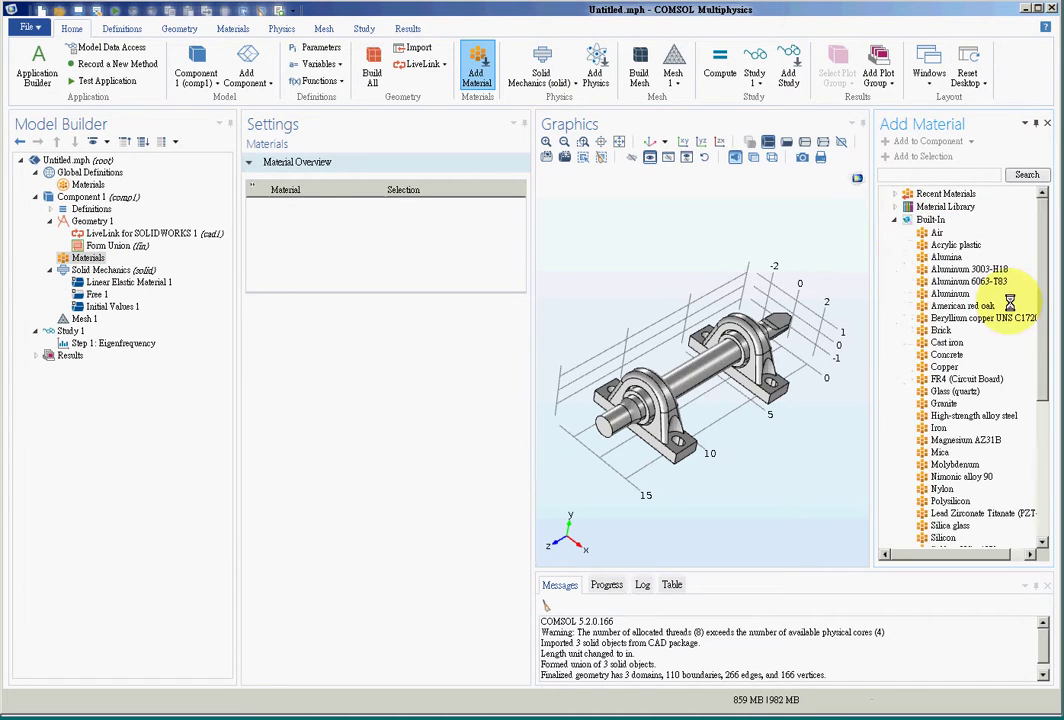
{"action": "left_click_drag", "start_coordinate": [1046, 325], "coordinate": [1045, 427]}
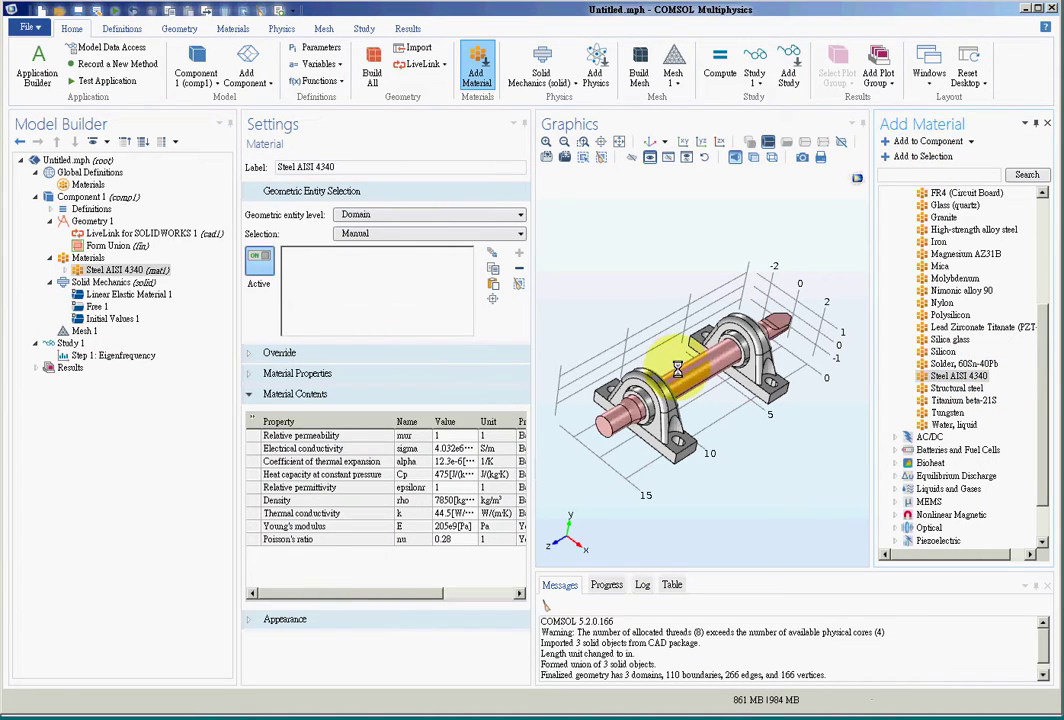
Step: Assign Steel AISI 4340 to the shaft (domain 3) and check the material overview of Component 1
{"action": "left_click", "coordinate": [690, 375]}
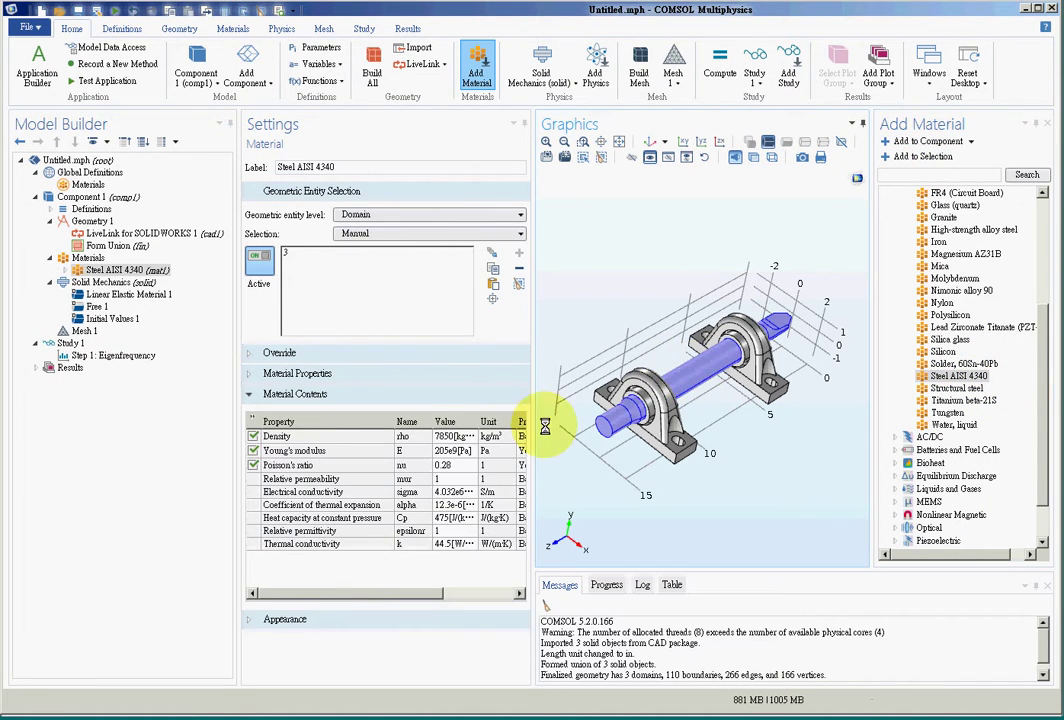
{"action": "left_click", "coordinate": [322, 258]}
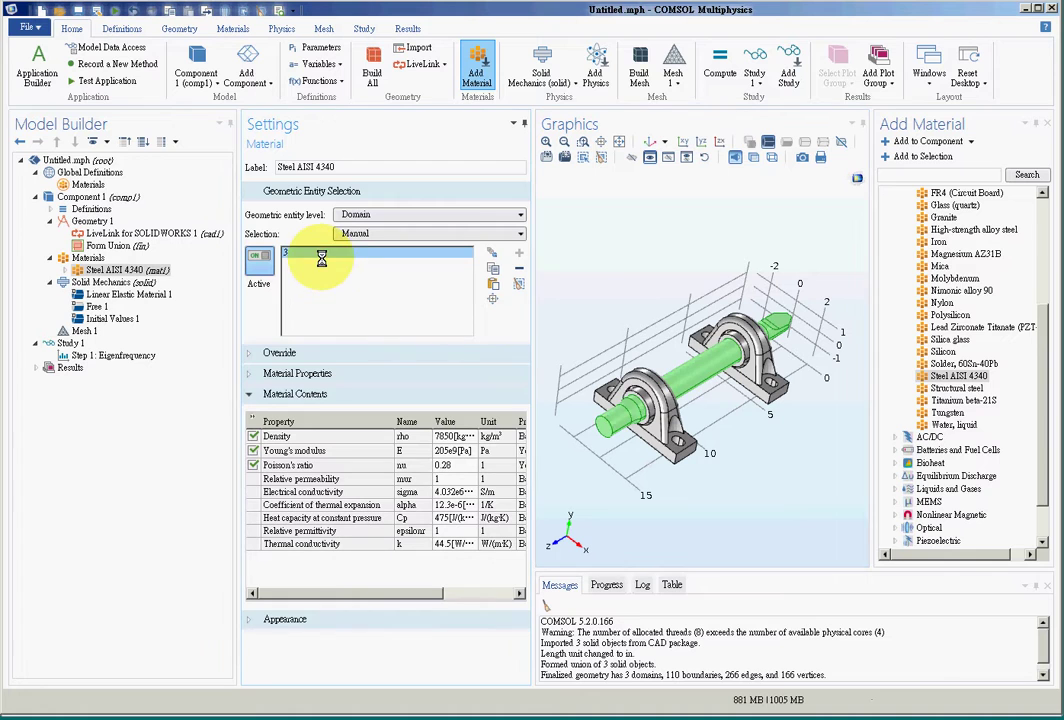
{"action": "left_click", "coordinate": [93, 258]}
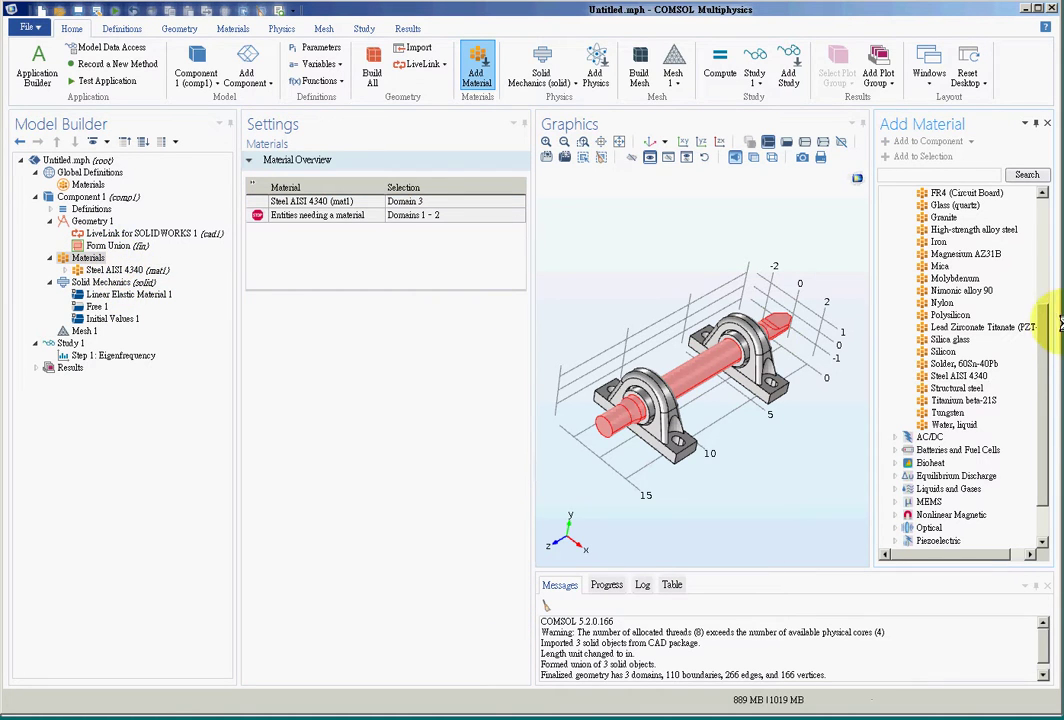
Step: Add Copper from the built-in material library and assign it to both bearing housings (domains 1 and 2)
{"action": "left_click_drag", "start_coordinate": [1047, 330], "coordinate": [1038, 245]}
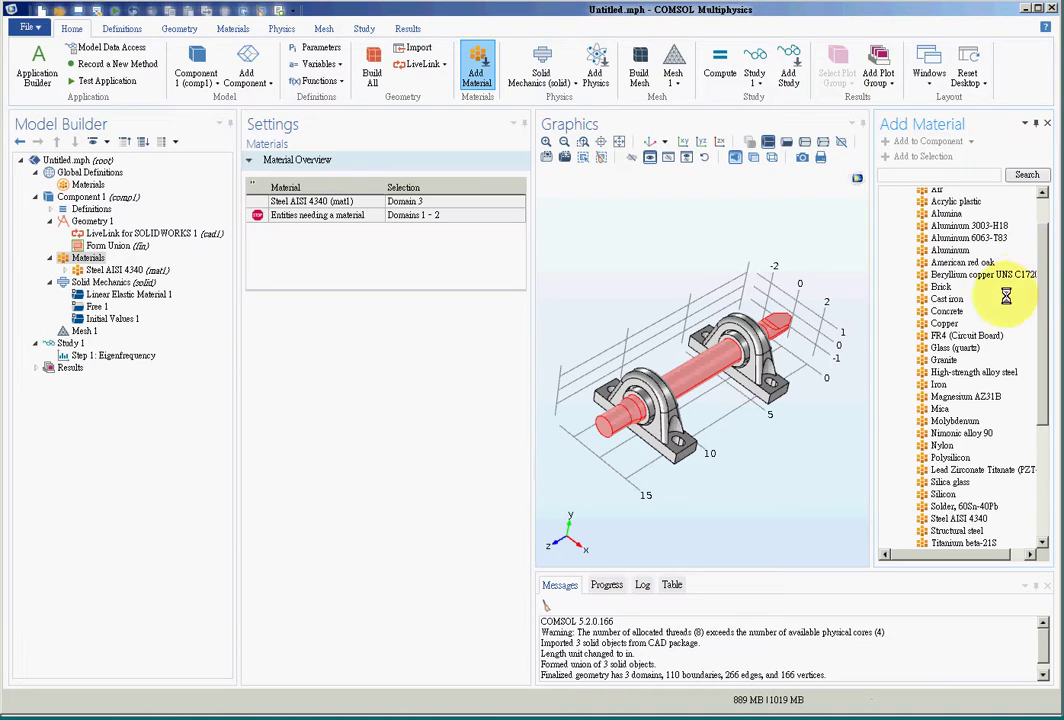
{"action": "left_click", "coordinate": [950, 324]}
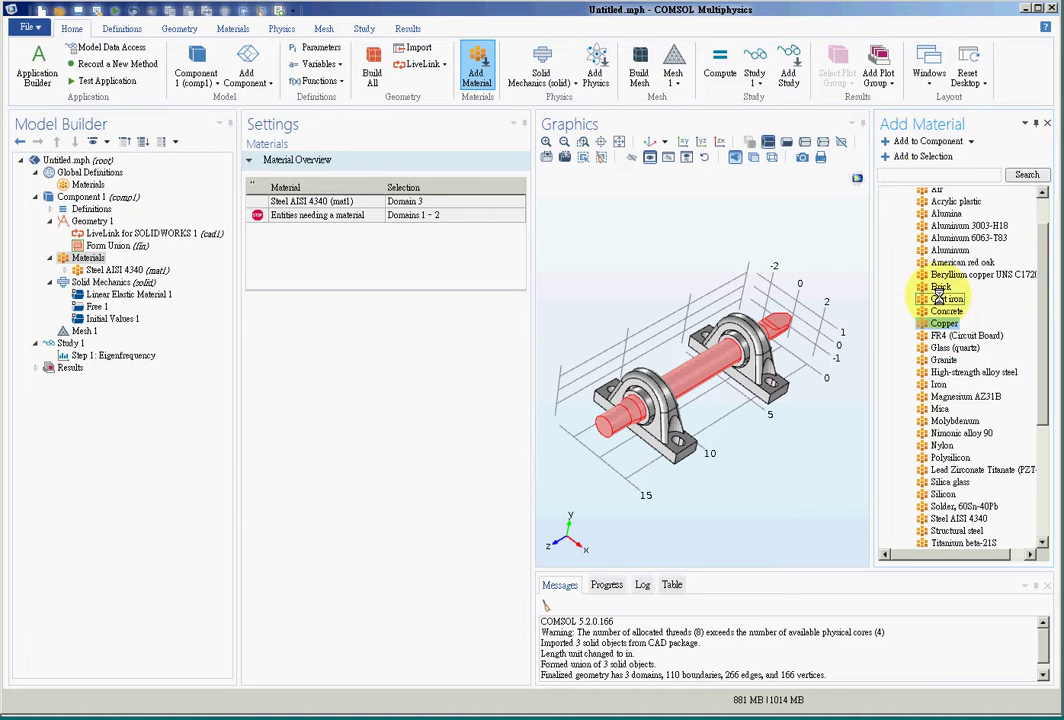
{"action": "left_click", "coordinate": [923, 157]}
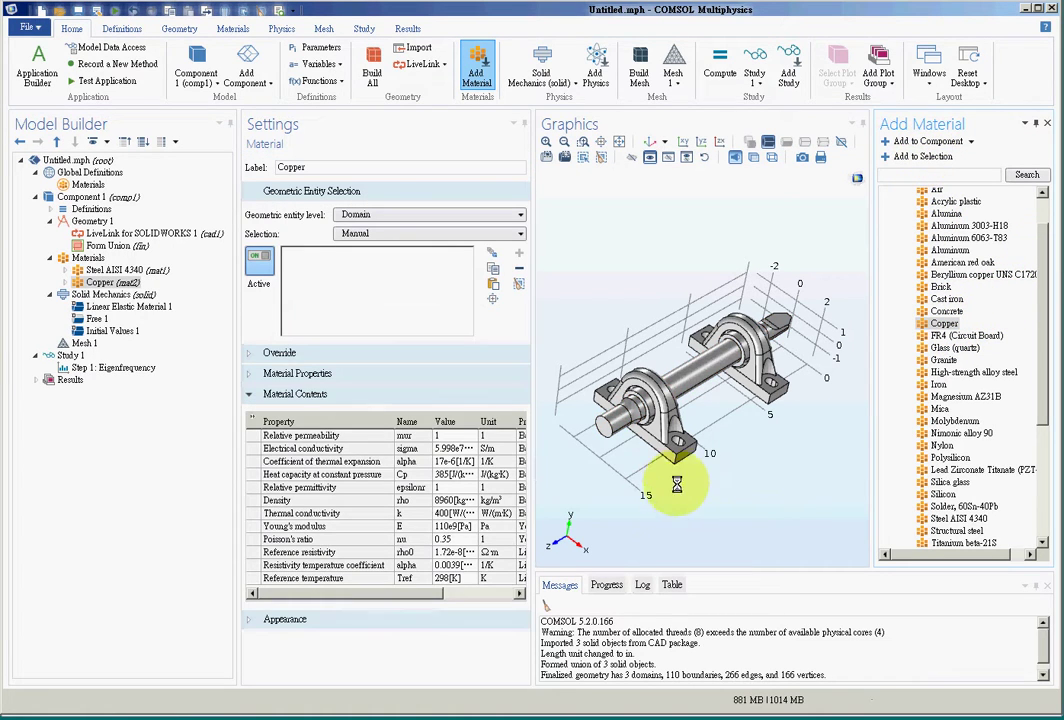
{"action": "left_click", "coordinate": [778, 382]}
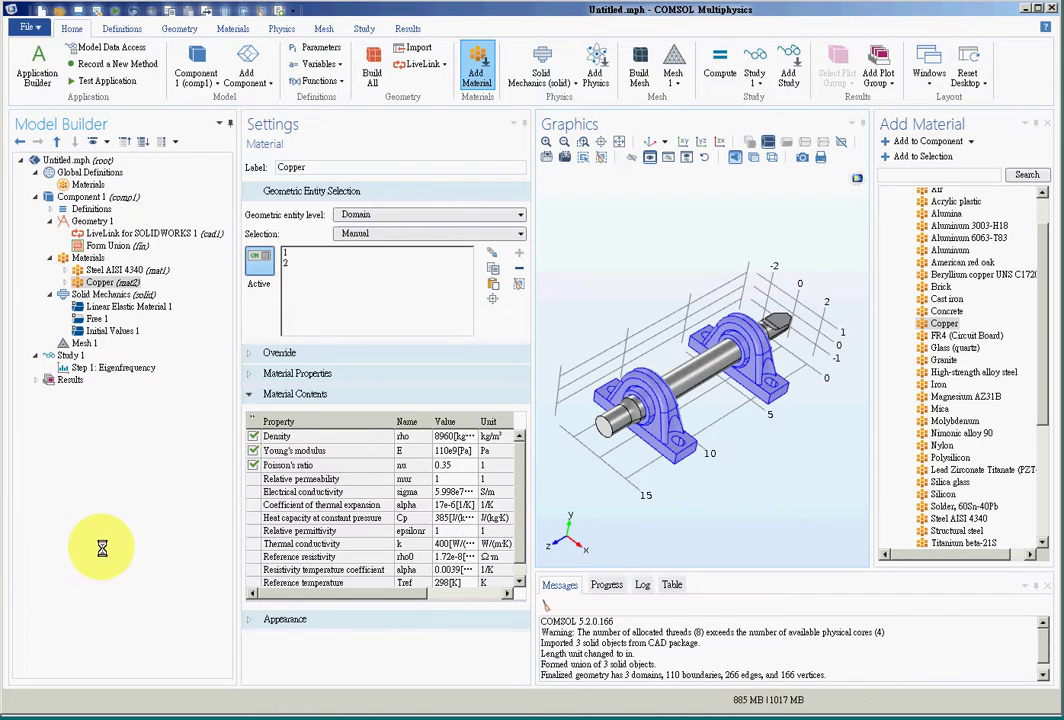
Step: Set the element size of the physics-controlled Mesh 1 to Finer and build the mesh
{"action": "left_click", "coordinate": [78, 343]}
{"action": "left_click", "coordinate": [387, 276]}
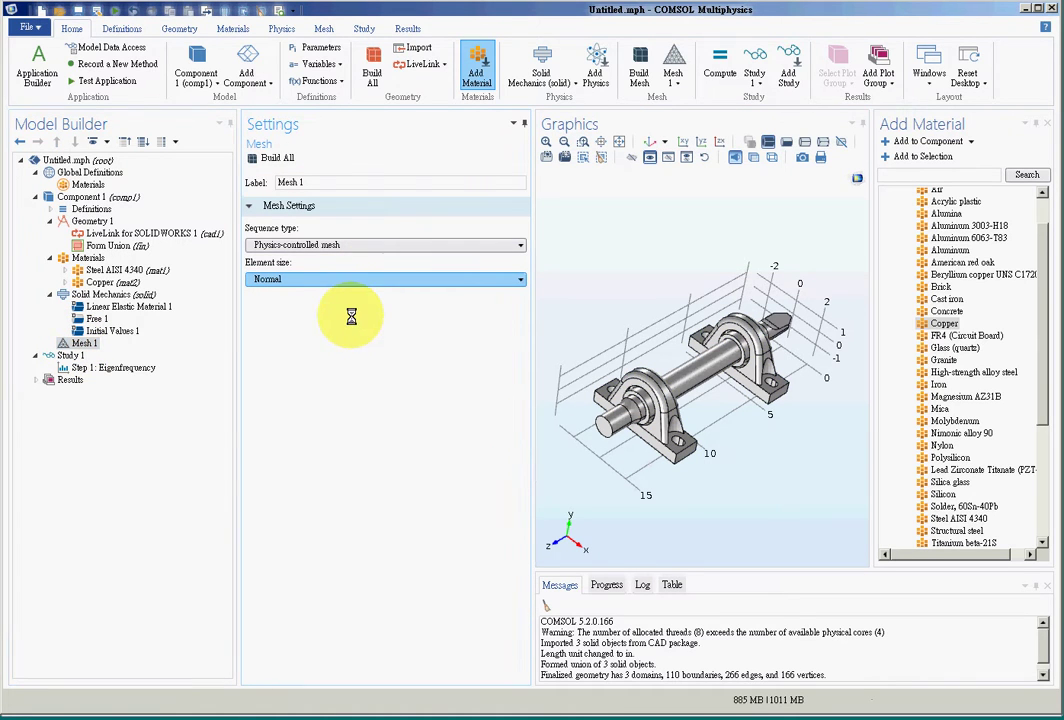
{"action": "scroll", "coordinate": [288, 279], "scroll_direction": "up", "scroll_amount": 2}
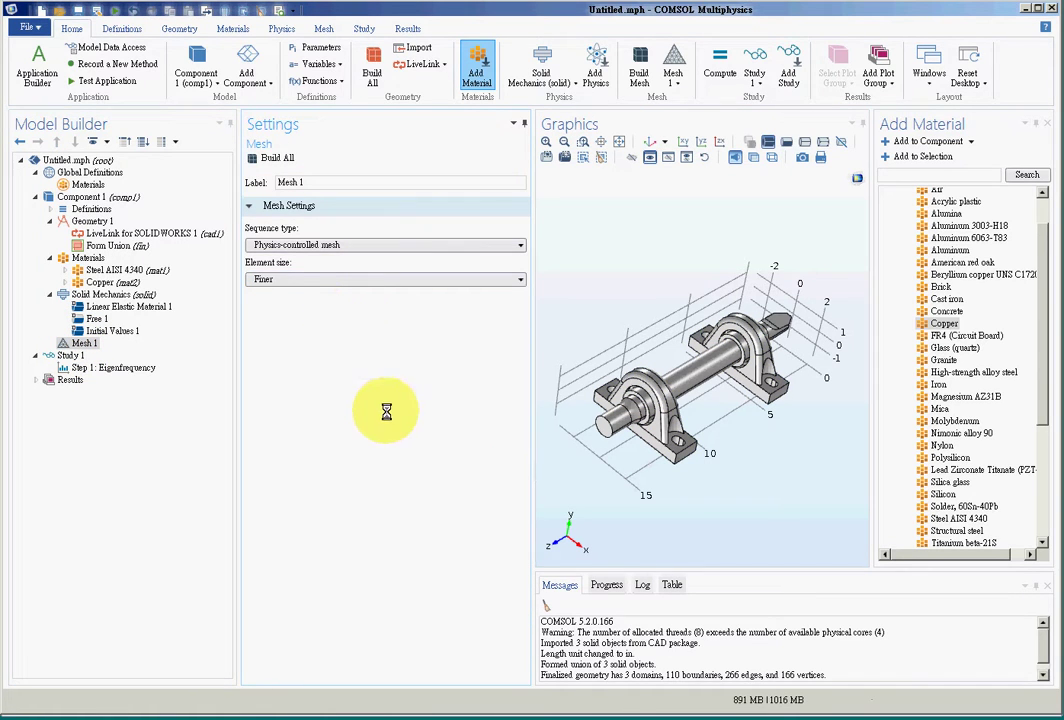
{"action": "left_click", "coordinate": [252, 158]}
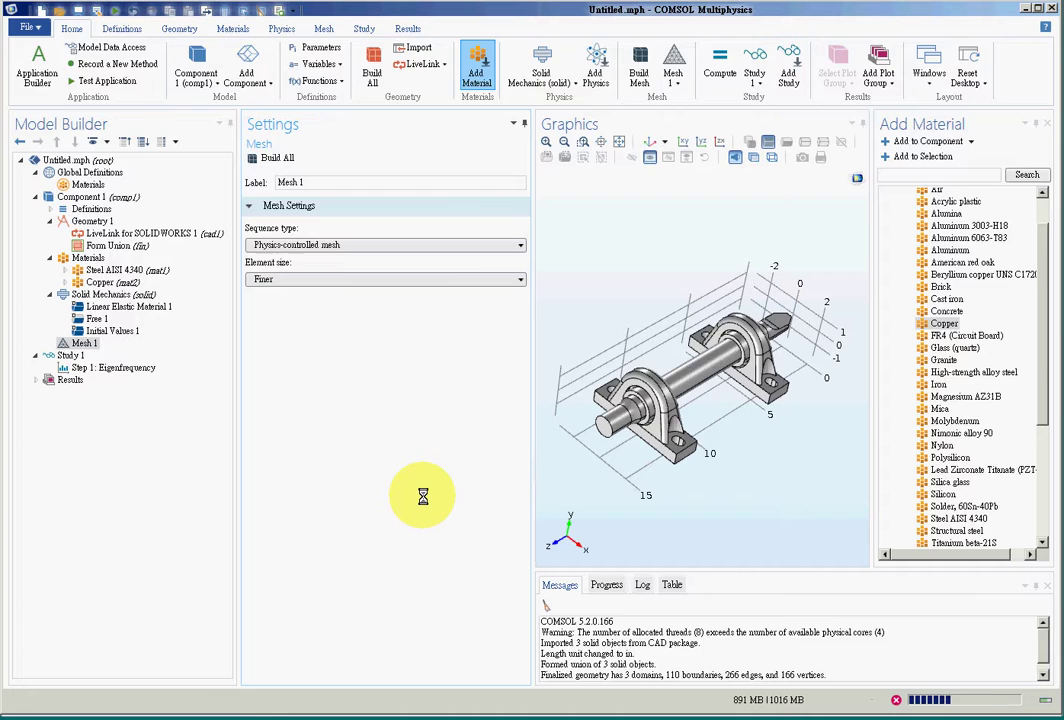
Step: Add a Fixed Constraint to Solid Mechanics and apply it to the mounting hole faces of both housings (boundaries 11, 14, 107 and 108)
{"action": "left_click", "coordinate": [112, 294]}
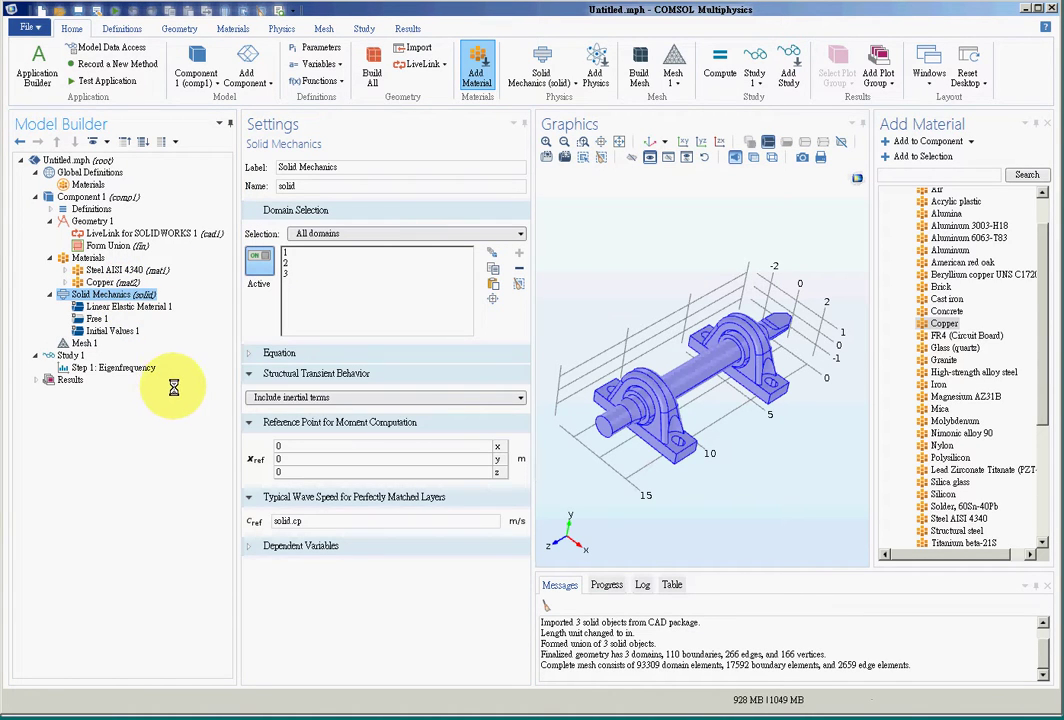
{"action": "left_click", "coordinate": [199, 349]}
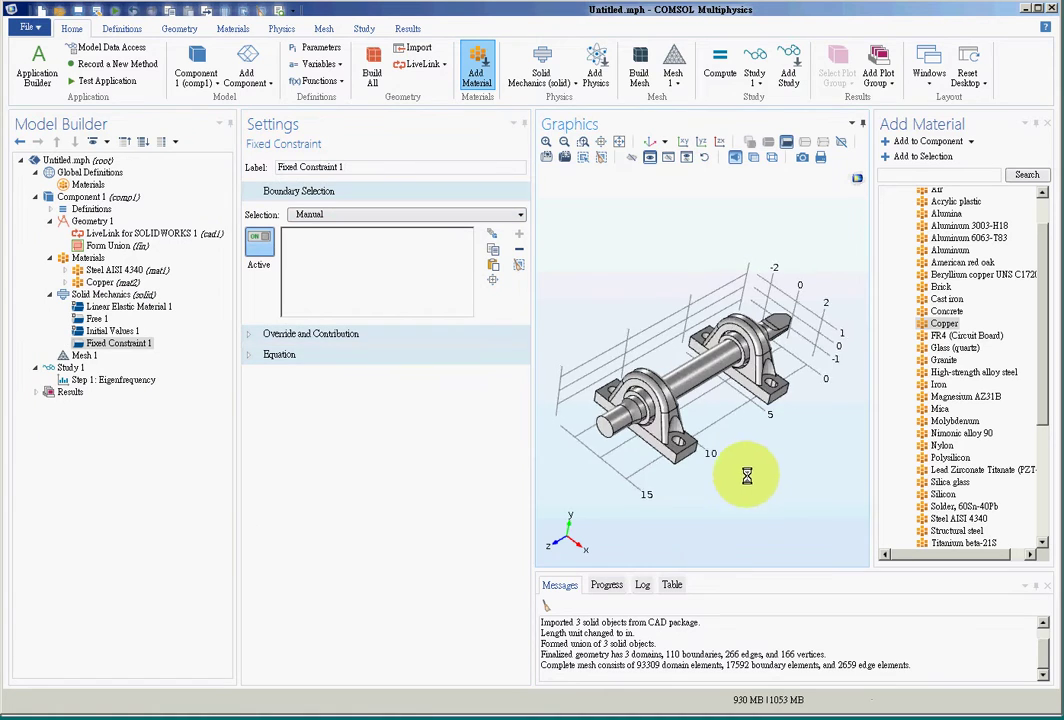
{"action": "scroll", "coordinate": [735, 515], "scroll_direction": "down", "scroll_amount": 3}
{"action": "scroll", "coordinate": [660, 353], "scroll_direction": "up", "scroll_amount": 2}
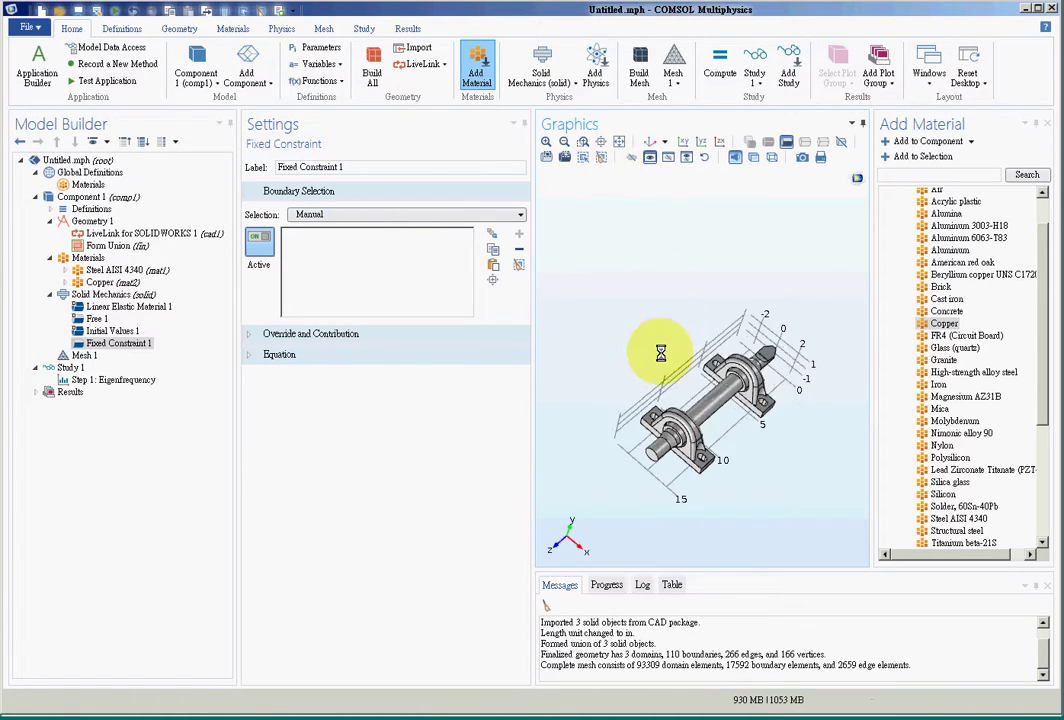
{"action": "left_click_drag", "start_coordinate": [660, 353], "coordinate": [701, 378]}
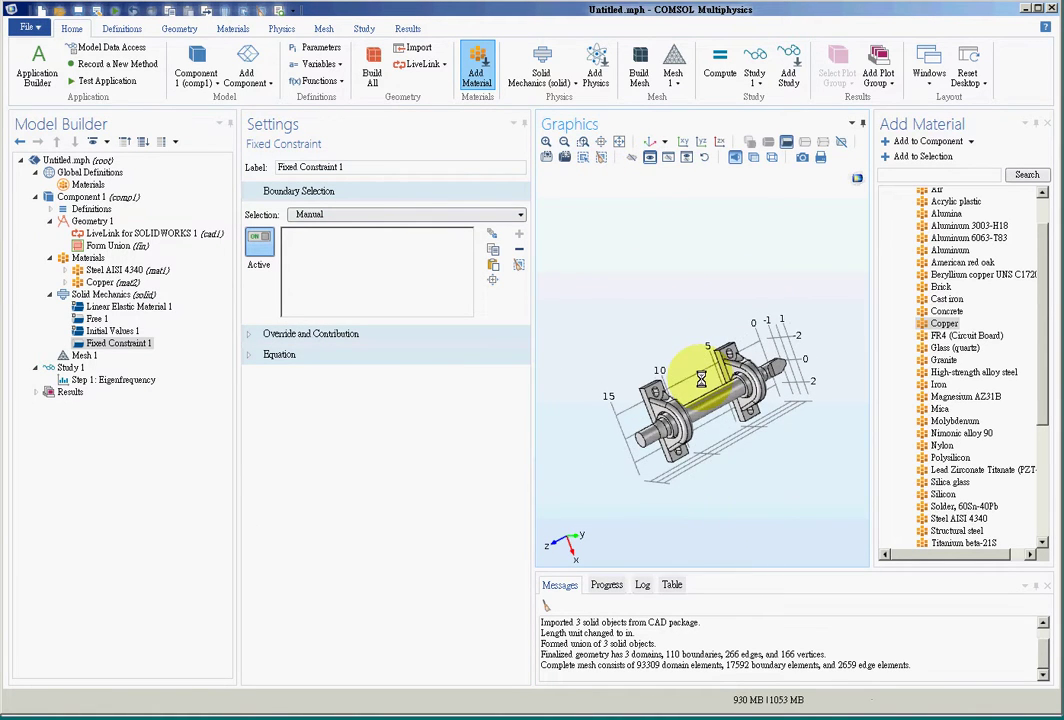
{"action": "left_click", "coordinate": [583, 140]}
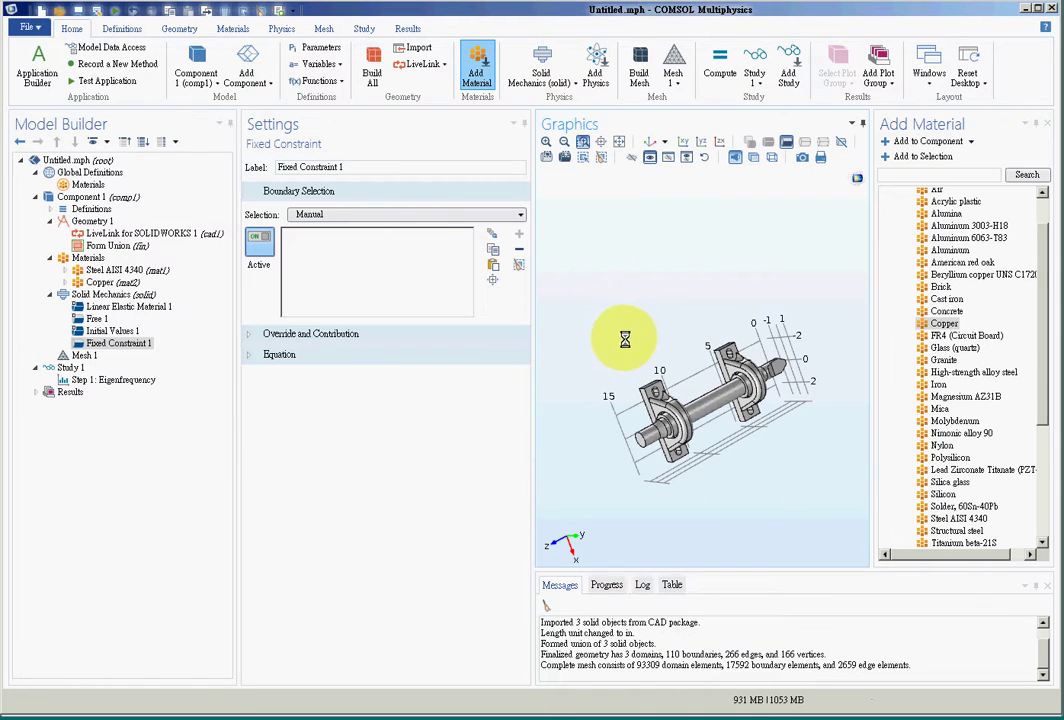
{"action": "left_click_drag", "start_coordinate": [631, 342], "coordinate": [770, 468]}
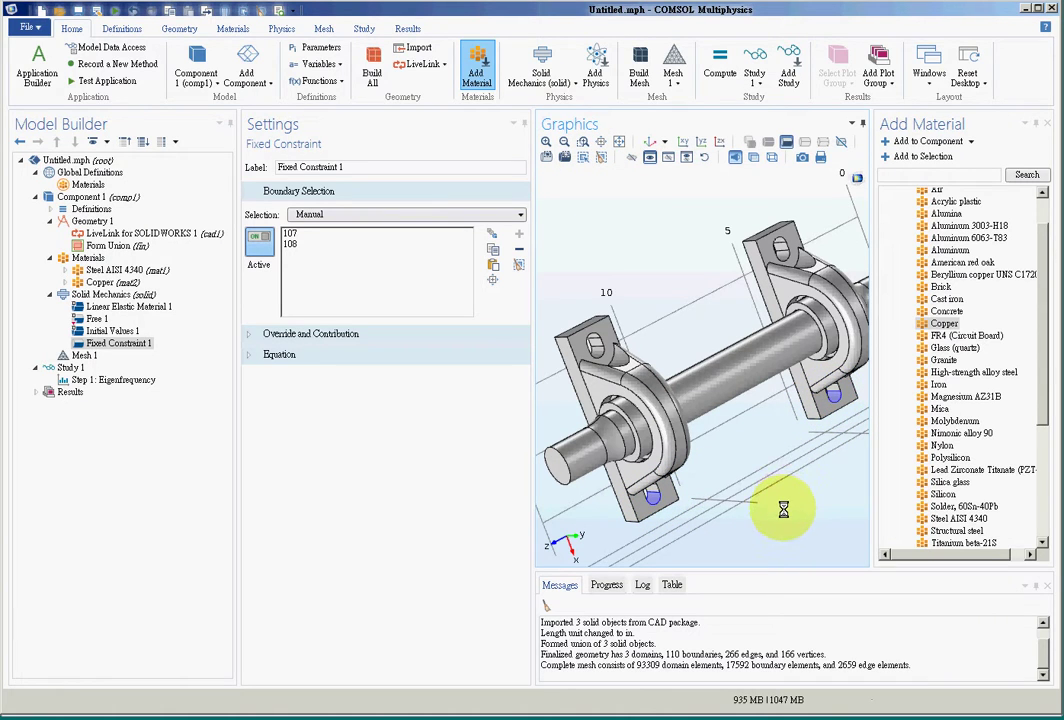
{"action": "left_click_drag", "start_coordinate": [783, 510], "coordinate": [770, 458]}
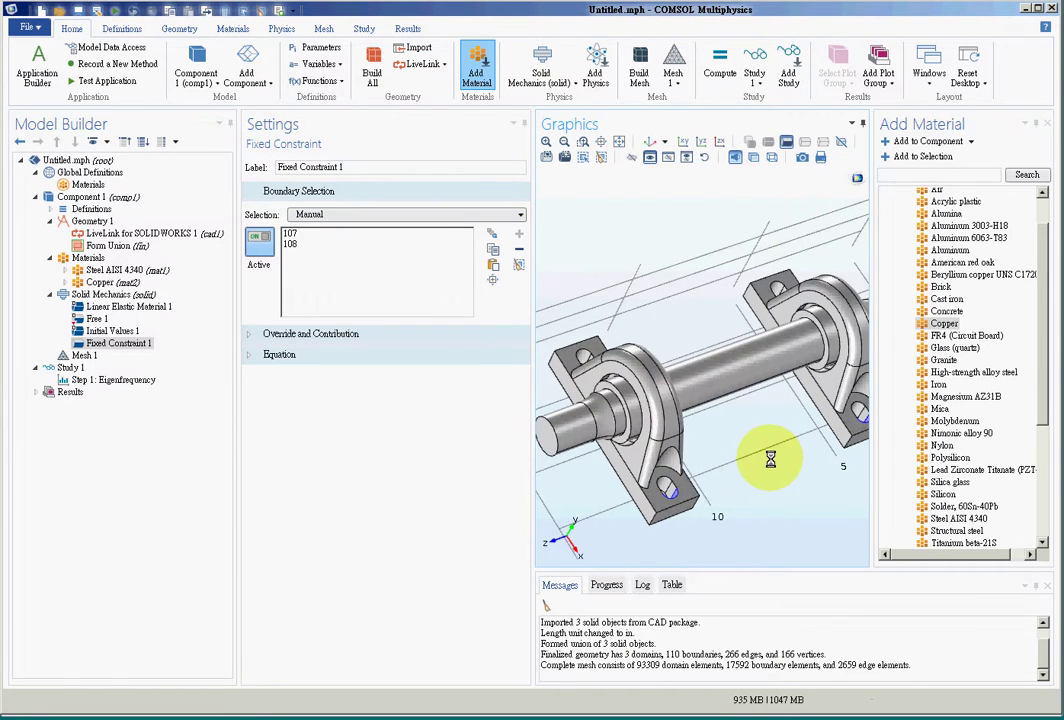
{"action": "left_click", "coordinate": [583, 355]}
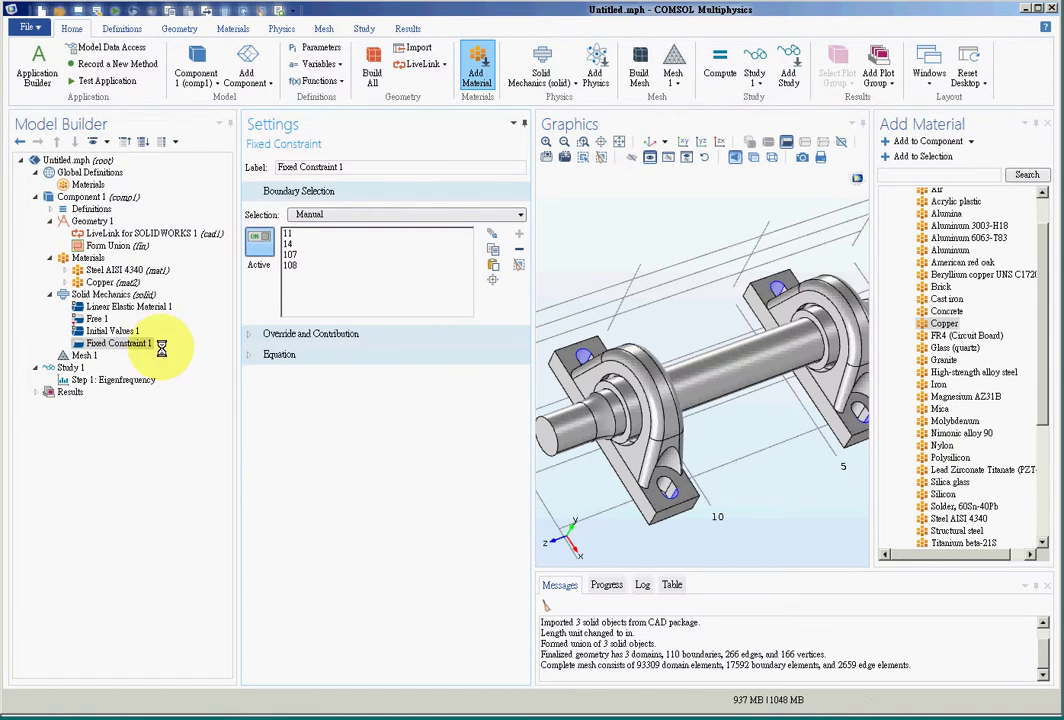
{"action": "left_click", "coordinate": [122, 297]}
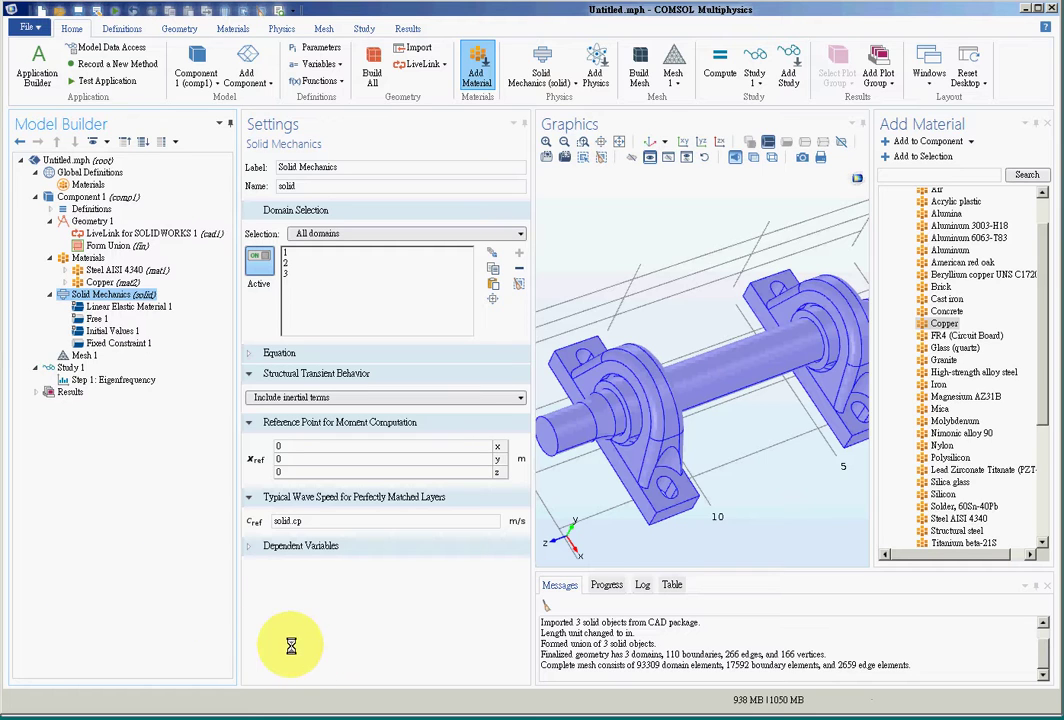
Step: Set the desired number of eigenfrequencies to 5 in the Eigenfrequency step and compute the study
{"action": "left_click", "coordinate": [70, 368]}
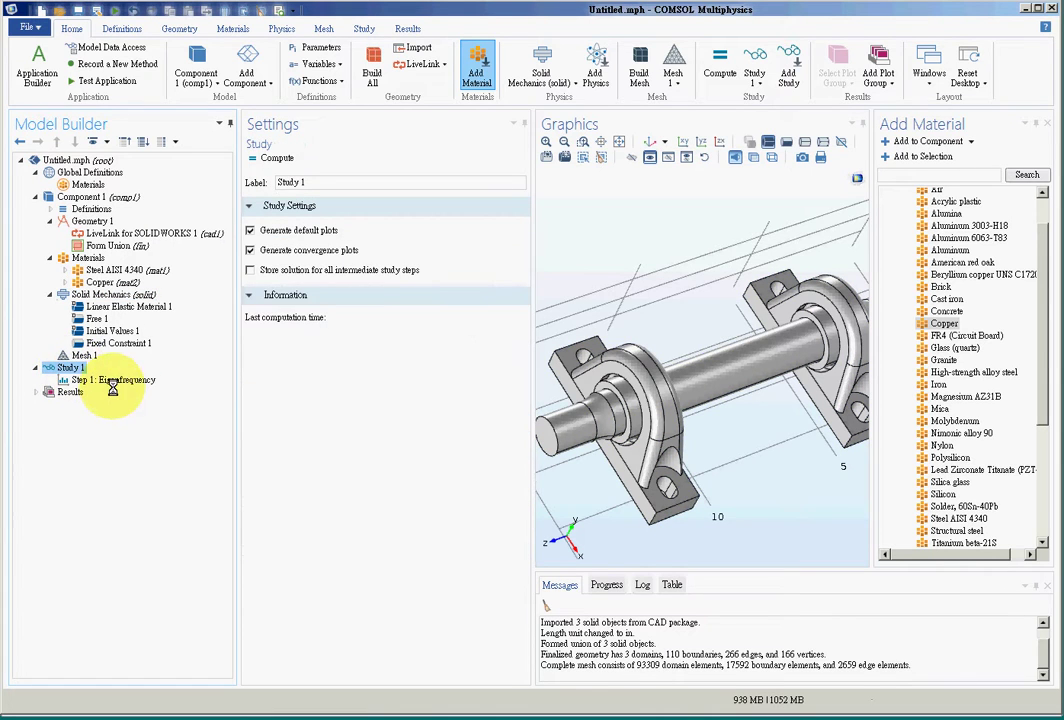
{"action": "left_click", "coordinate": [107, 380]}
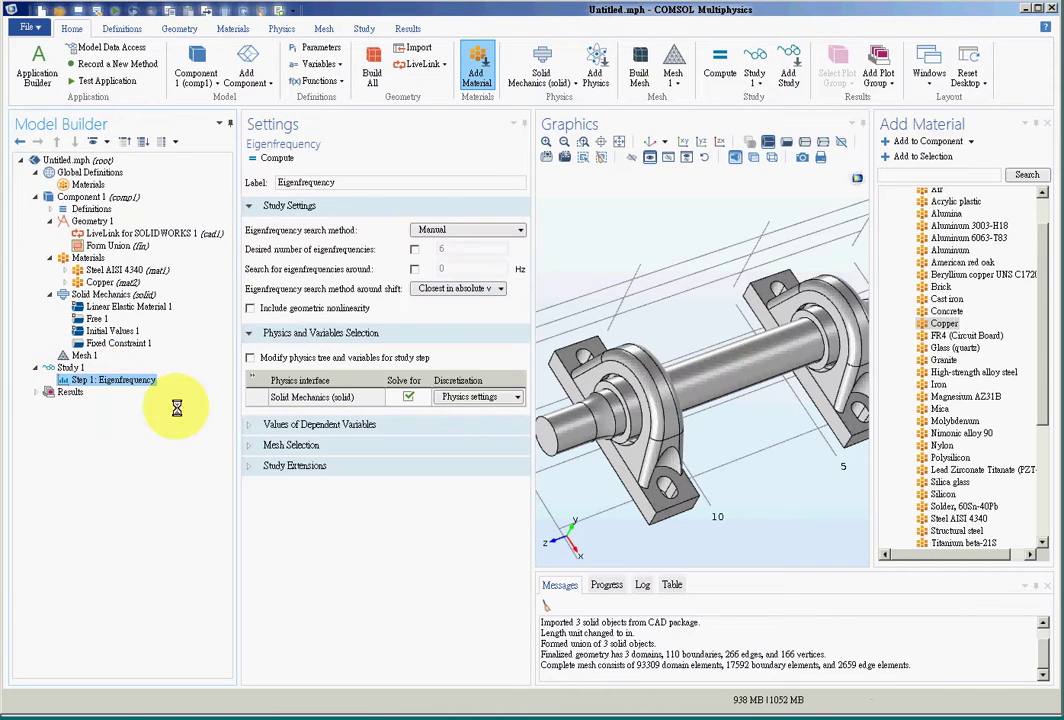
{"action": "left_click", "coordinate": [414, 249]}
{"action": "double_click", "coordinate": [479, 250]}
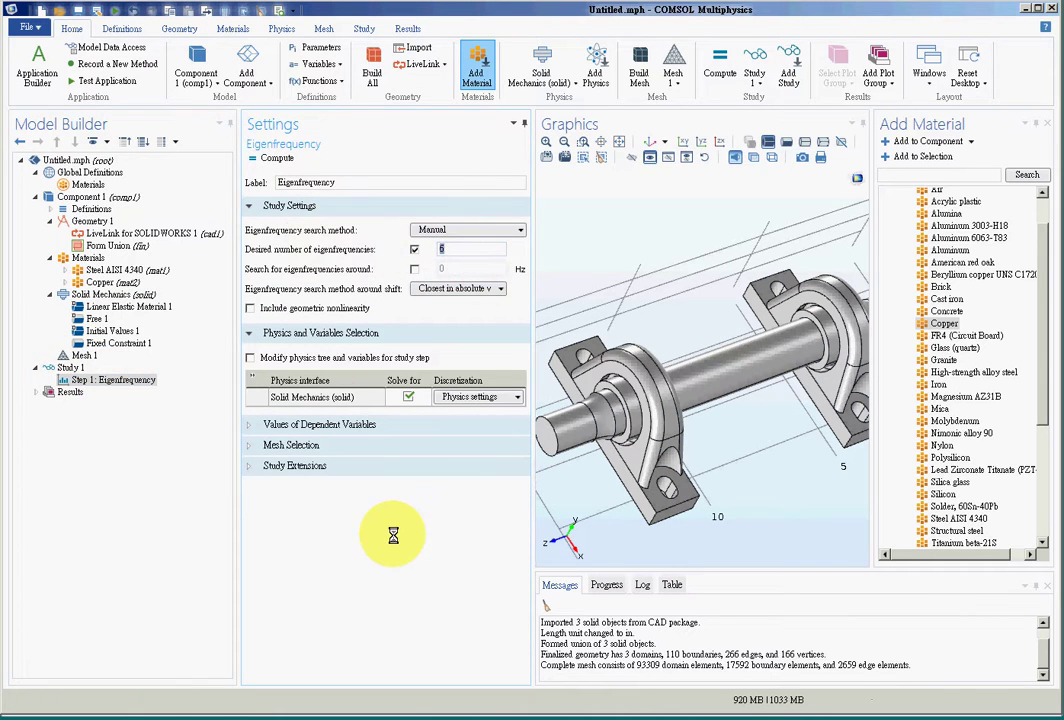
{"action": "type", "text": "5"}
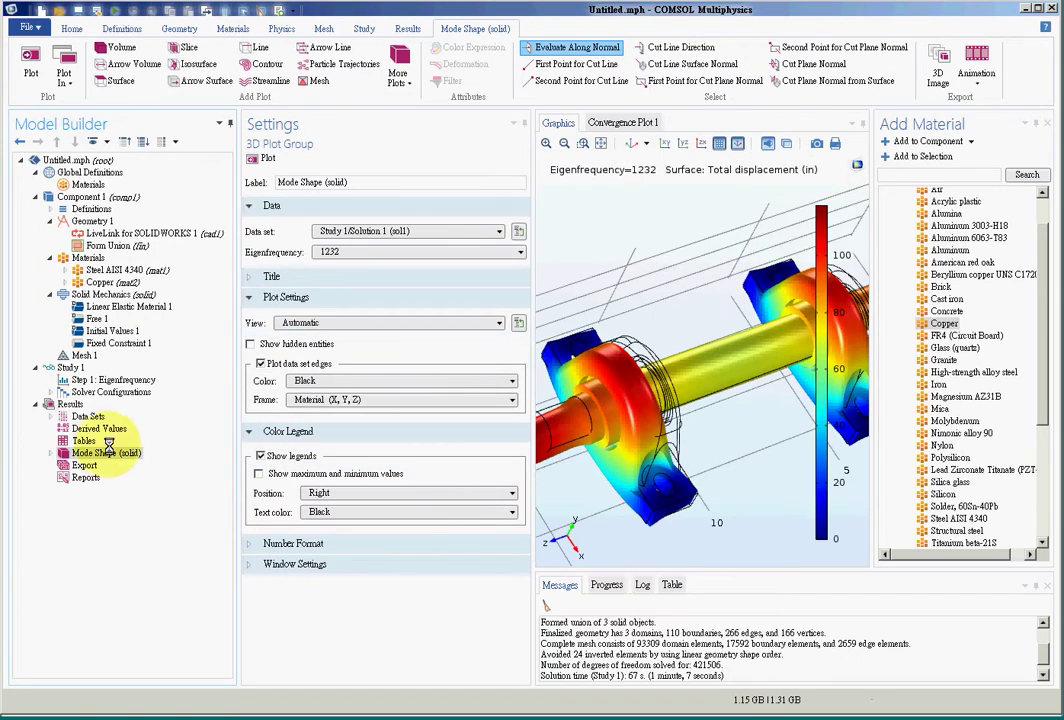
{"action": "left_click", "coordinate": [372, 256]}
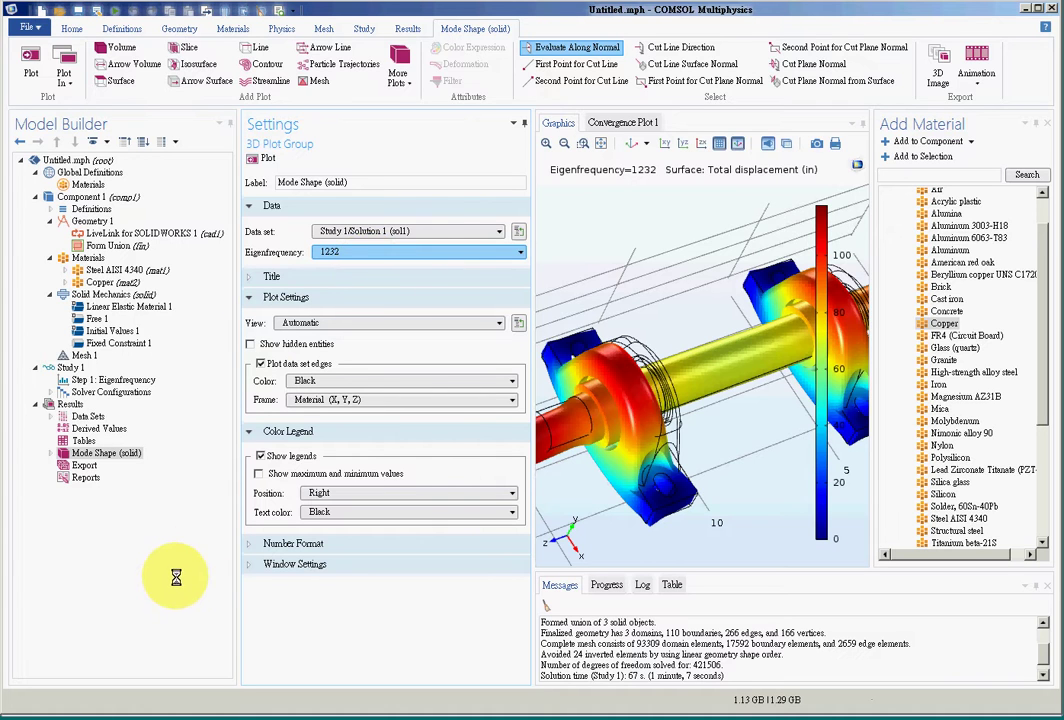
Step: Remove boundaries 107 and 108 from Fixed Constraint 1 and recompute the study
{"action": "left_click", "coordinate": [118, 343]}
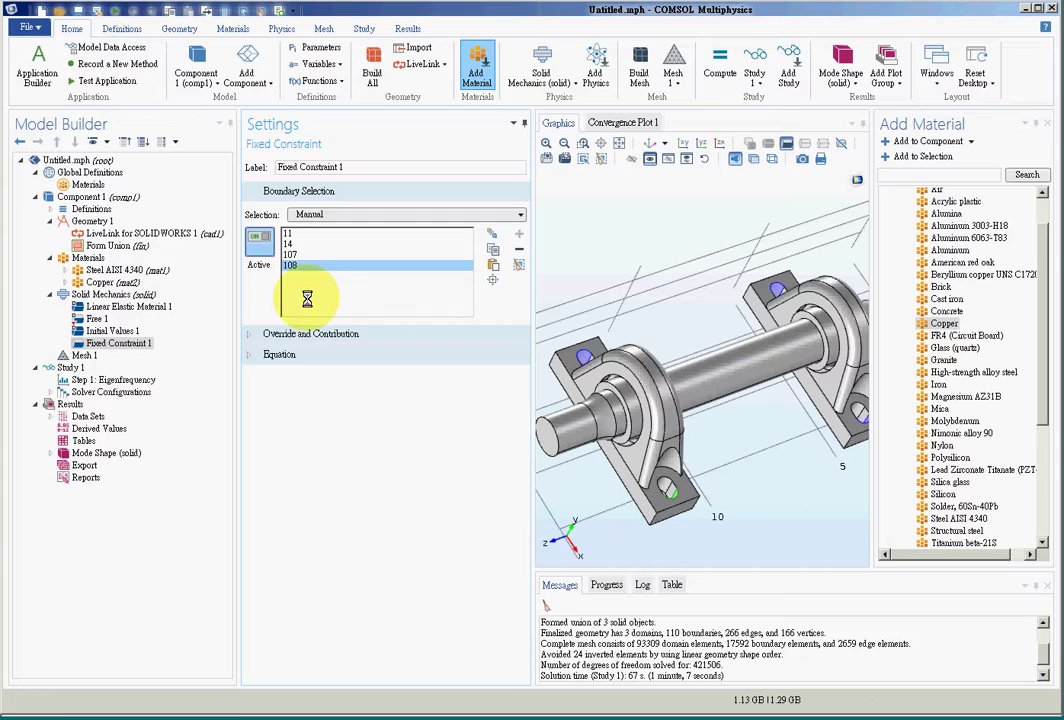
{"action": "key", "text": "Delete"}
{"action": "key", "text": "Delete"}
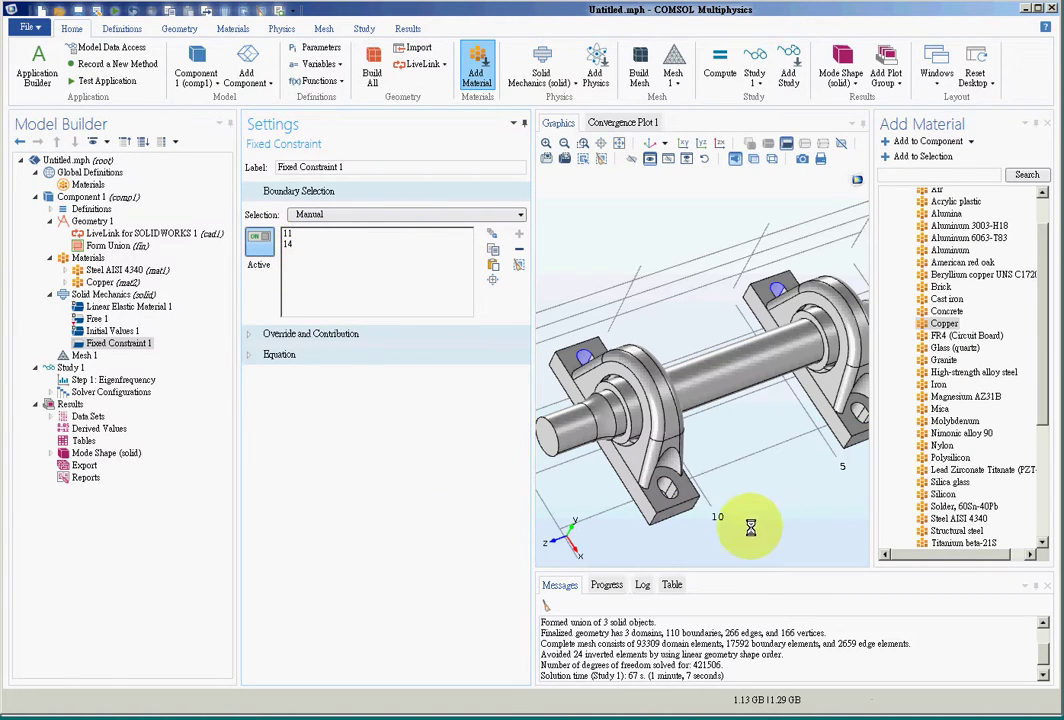
{"action": "scroll", "coordinate": [752, 520], "scroll_direction": "up", "scroll_amount": 3}
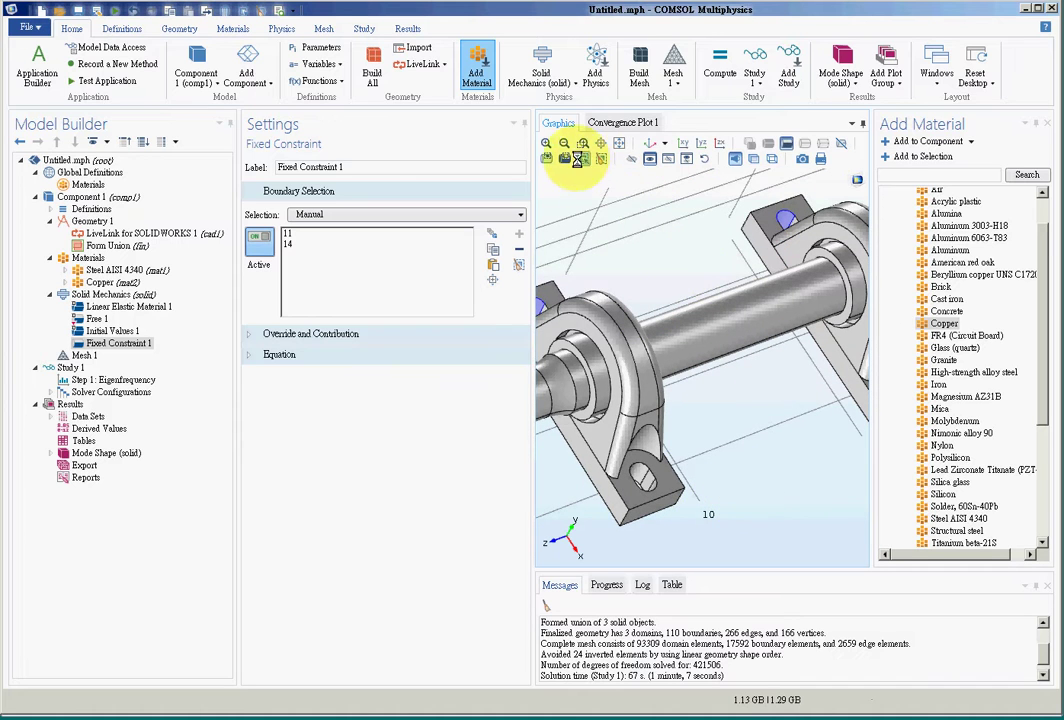
{"action": "left_click", "coordinate": [619, 145]}
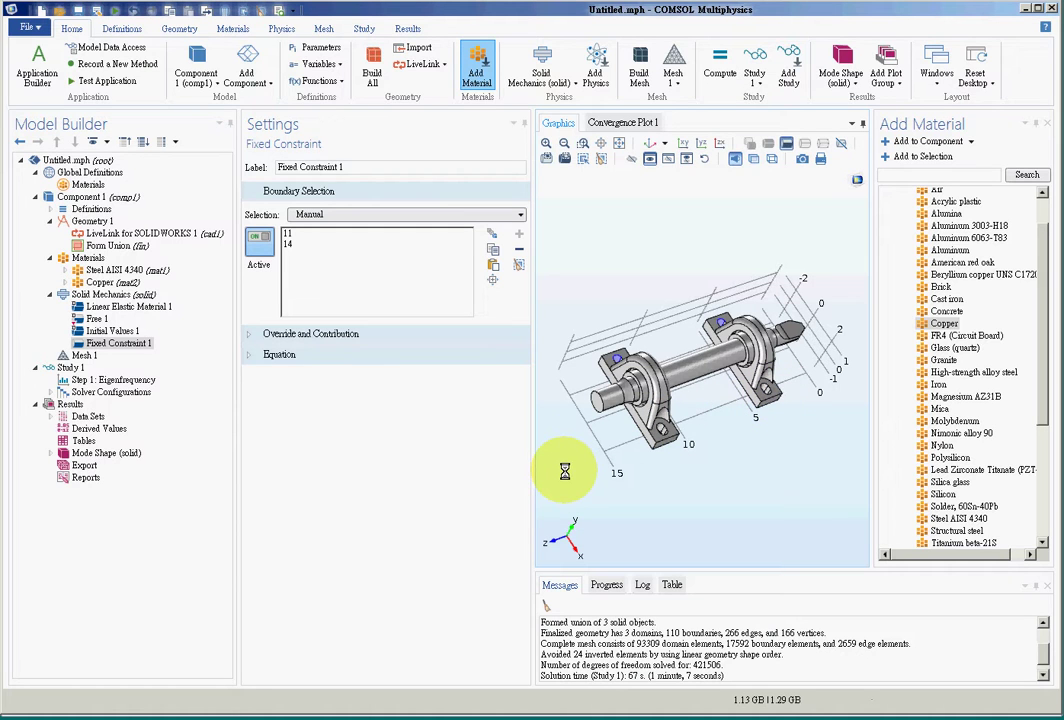
{"action": "left_click", "coordinate": [717, 80]}
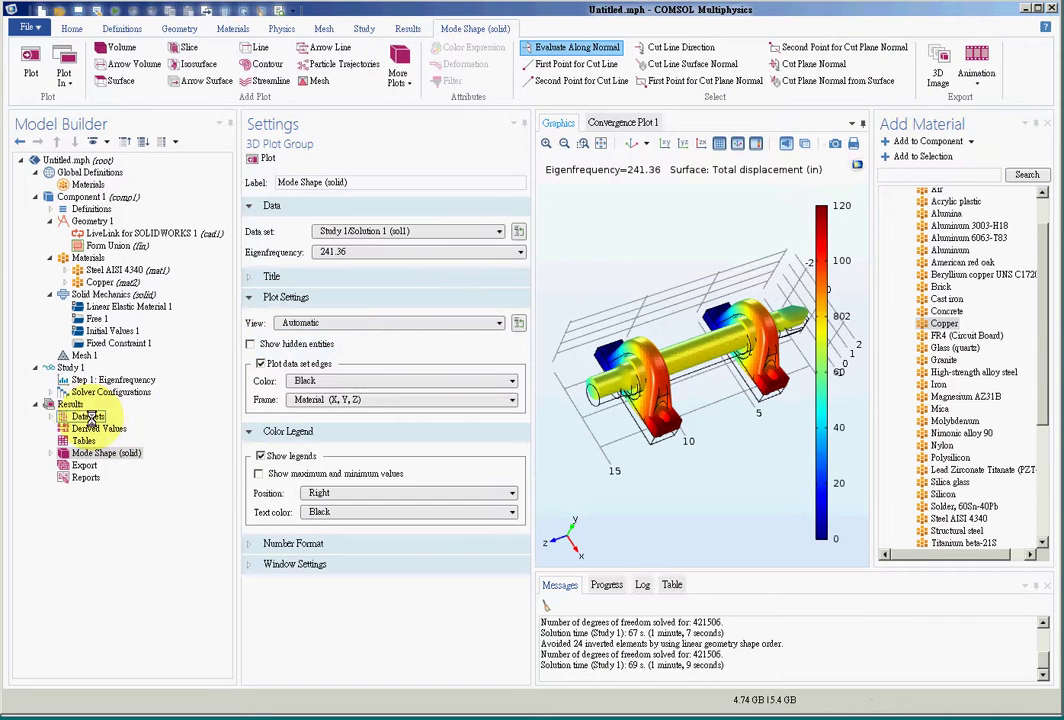
Step: Examine the mode shape plot of the shaft assembly from several angles and check its list of eigenfrequencies
{"action": "left_click", "coordinate": [421, 250]}
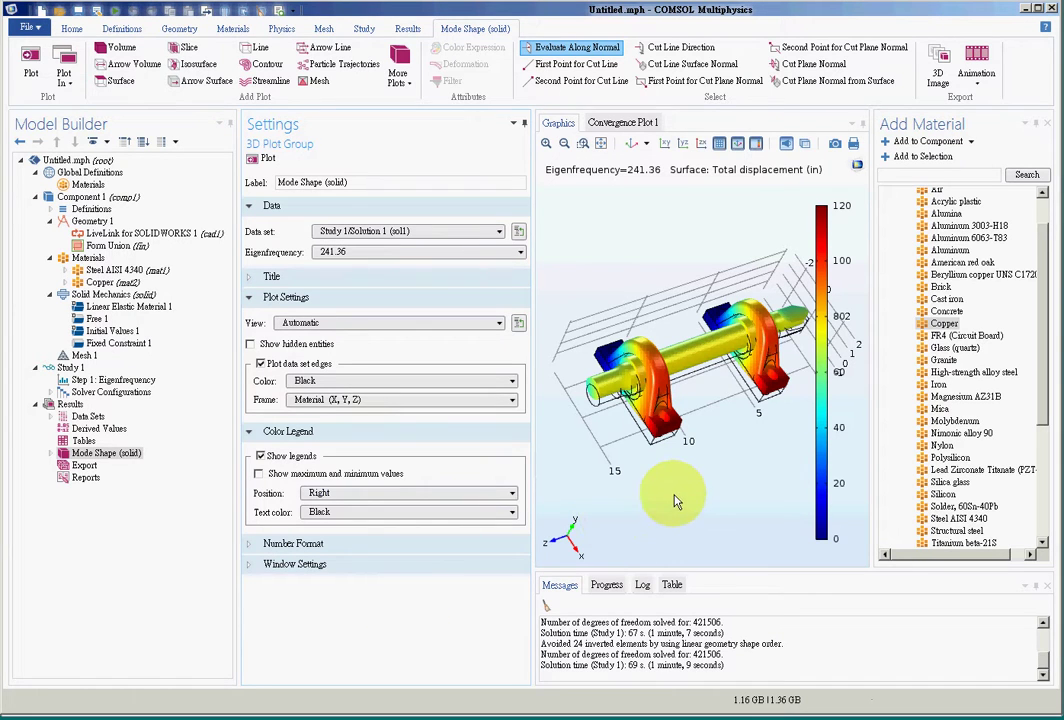
{"action": "scroll", "coordinate": [686, 535], "scroll_direction": "down", "scroll_amount": 2}
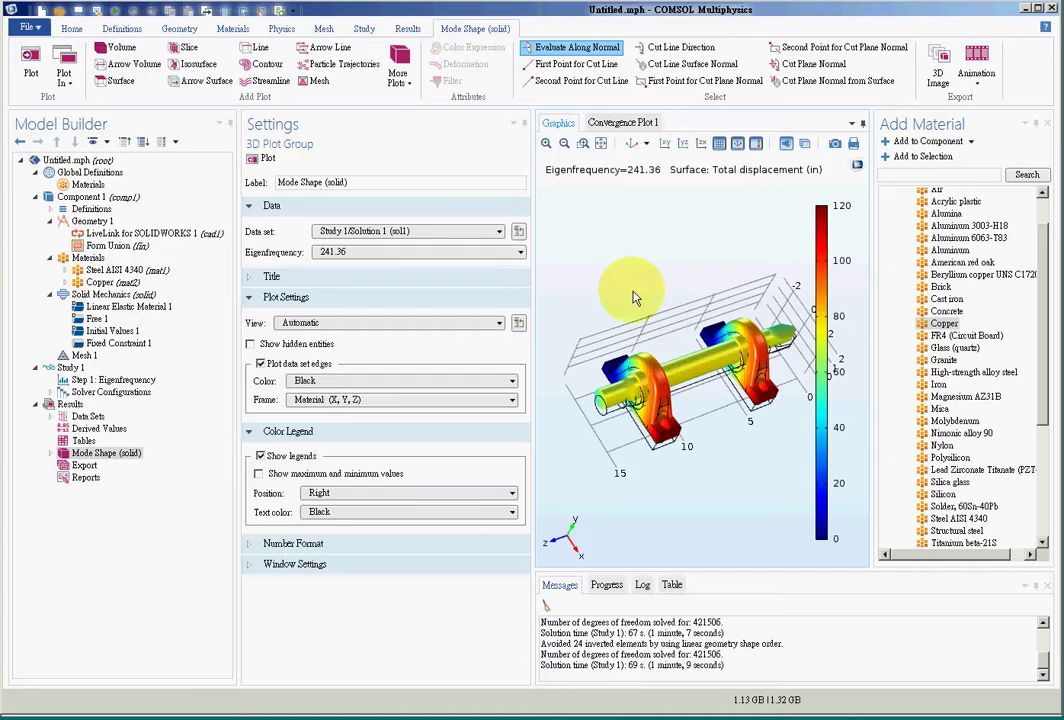
{"action": "left_click_drag", "start_coordinate": [629, 290], "coordinate": [612, 320]}
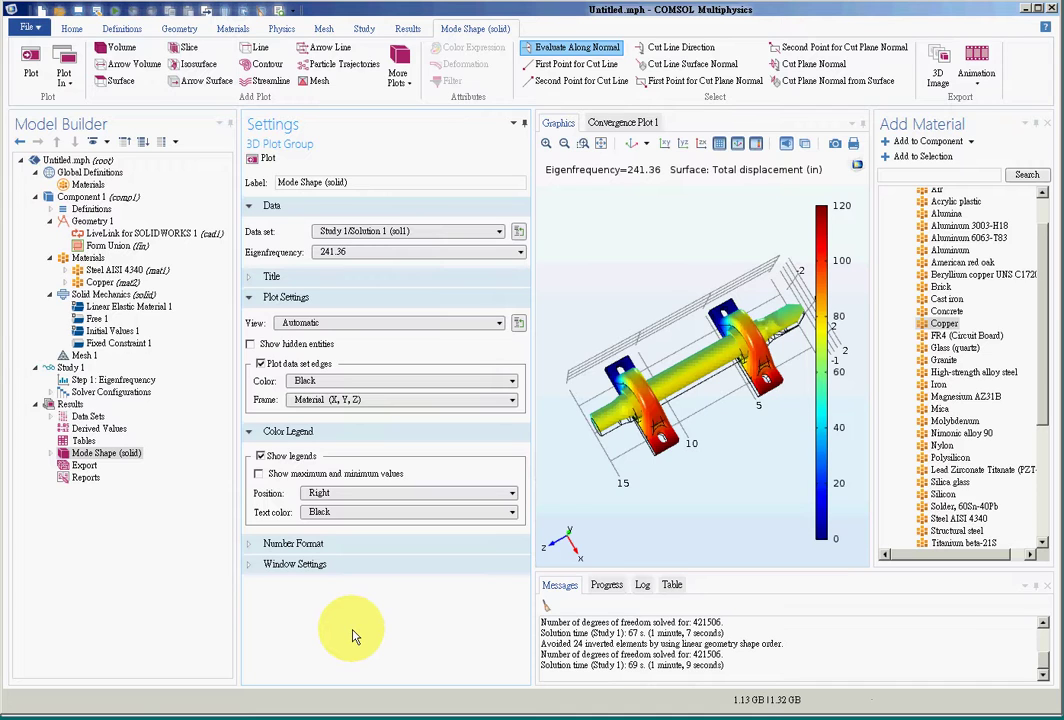
{"action": "left_click", "coordinate": [418, 256]}
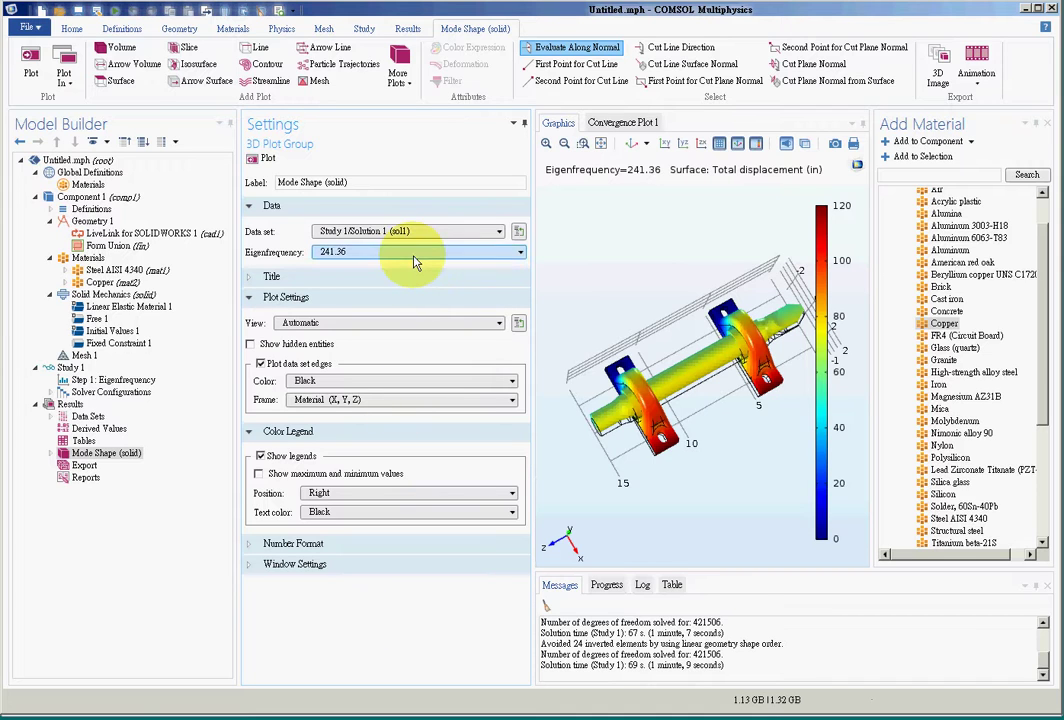